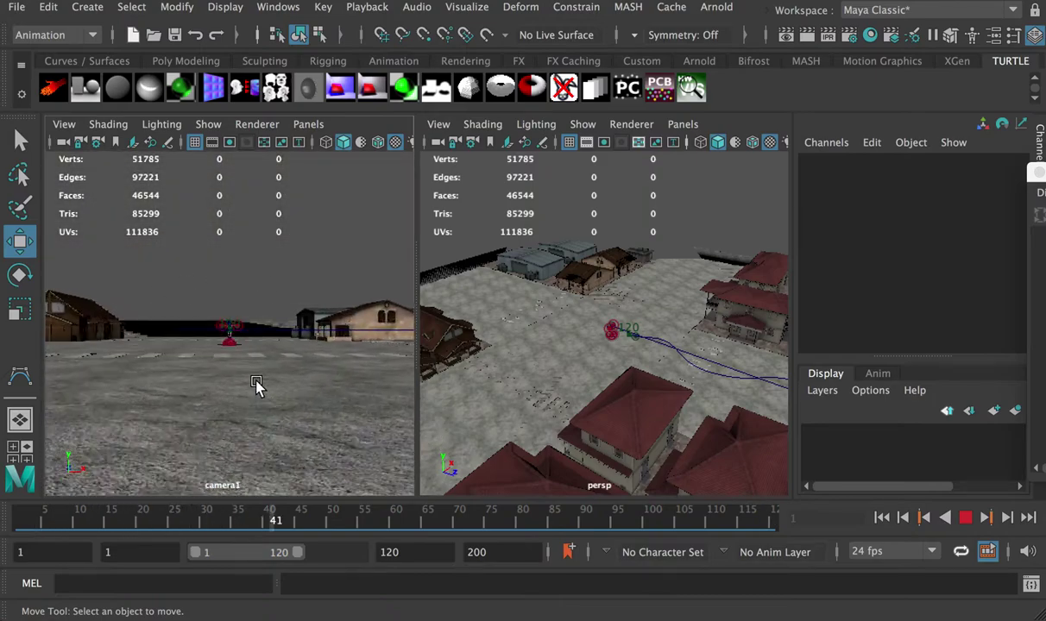
Stop the playback, review the animation full-size through camera1, and return to a full-size perspective view.
left_click(965, 517)
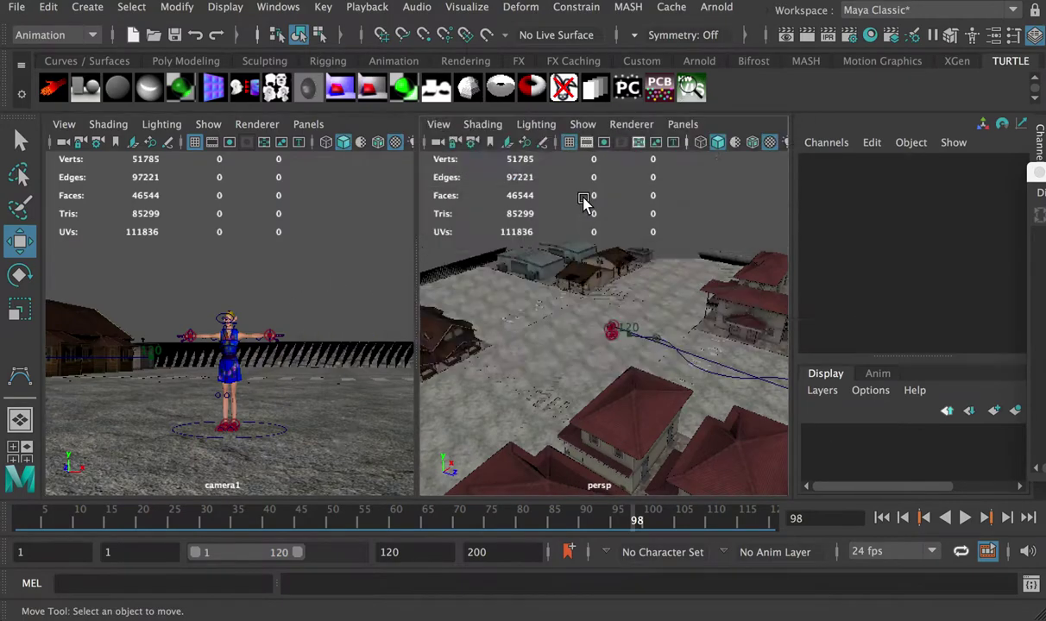
key("space")
key("space")
key("space")
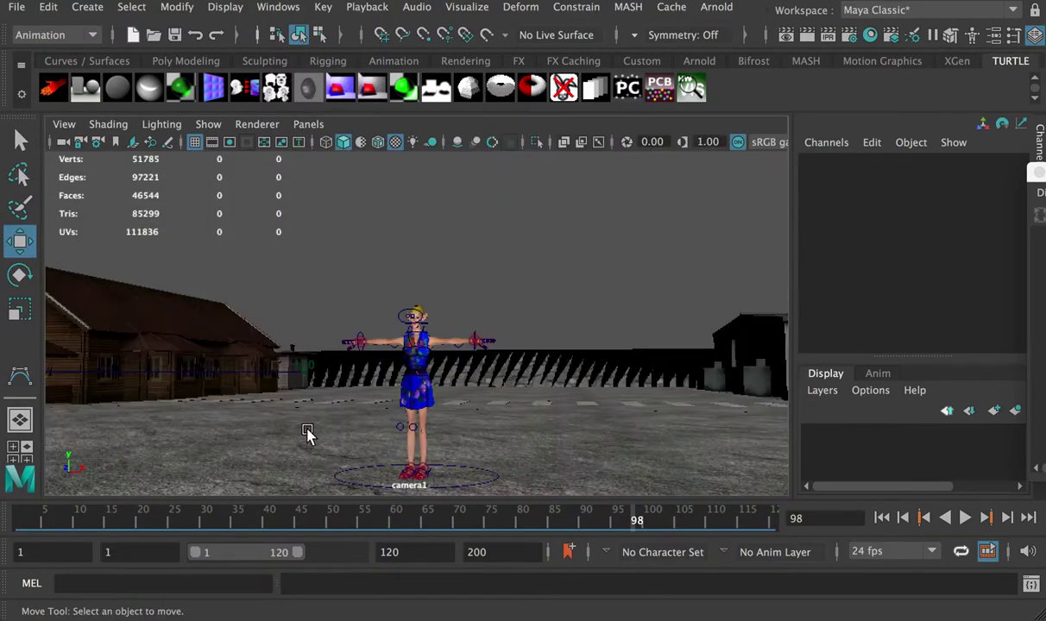
key("alt+v")
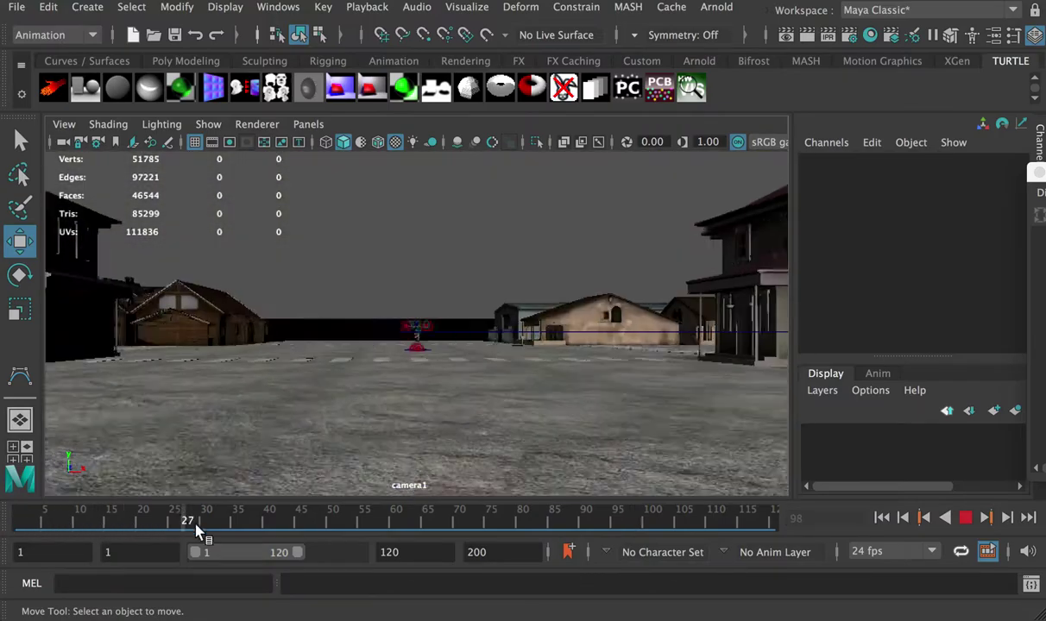
key("alt+v")
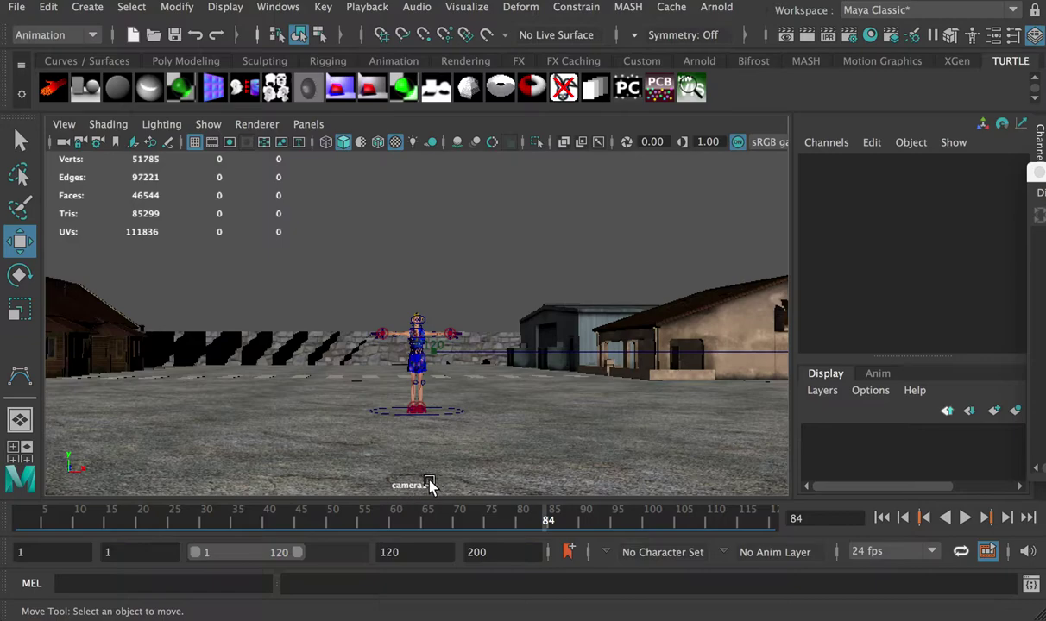
key("space")
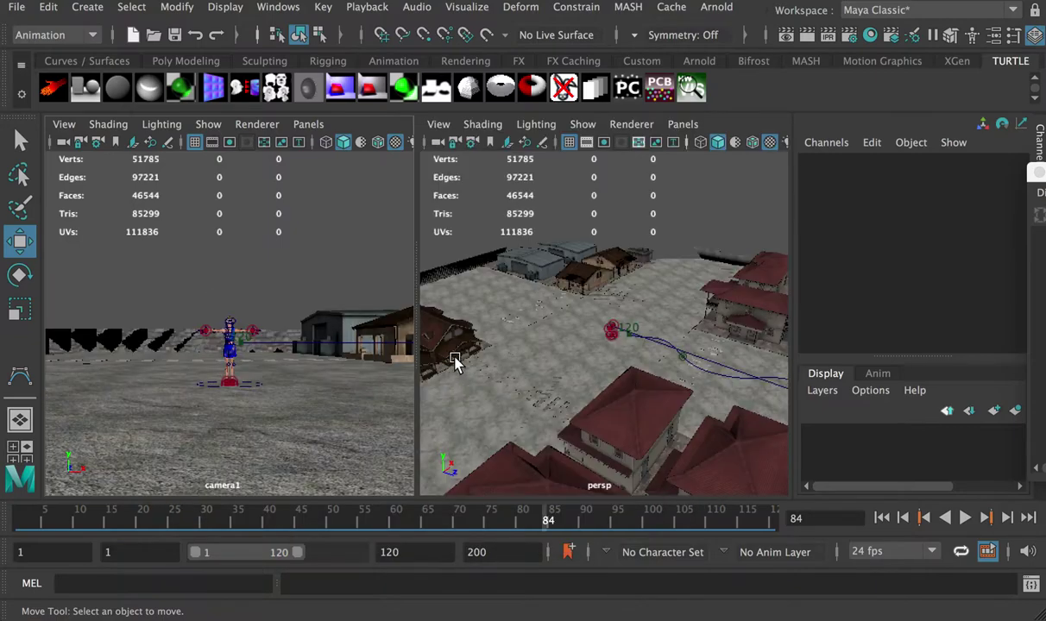
key("space")
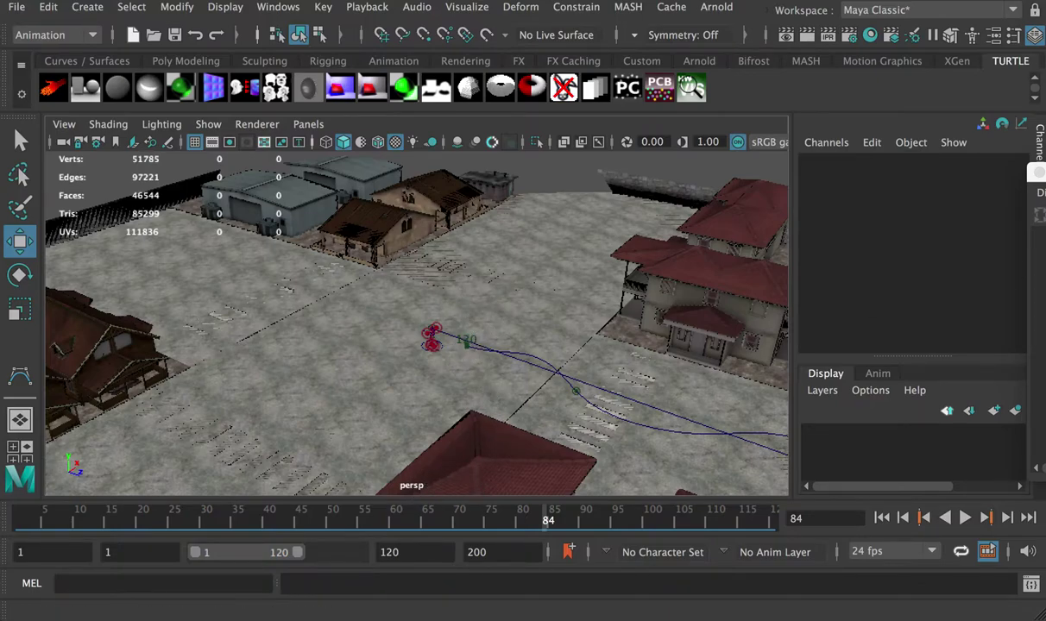
Create a NURBS circle at the character's position and scale it up uniformly into a ring around the character.
left_click_drag(1042, 172, 873, 154)
left_click(87, 7)
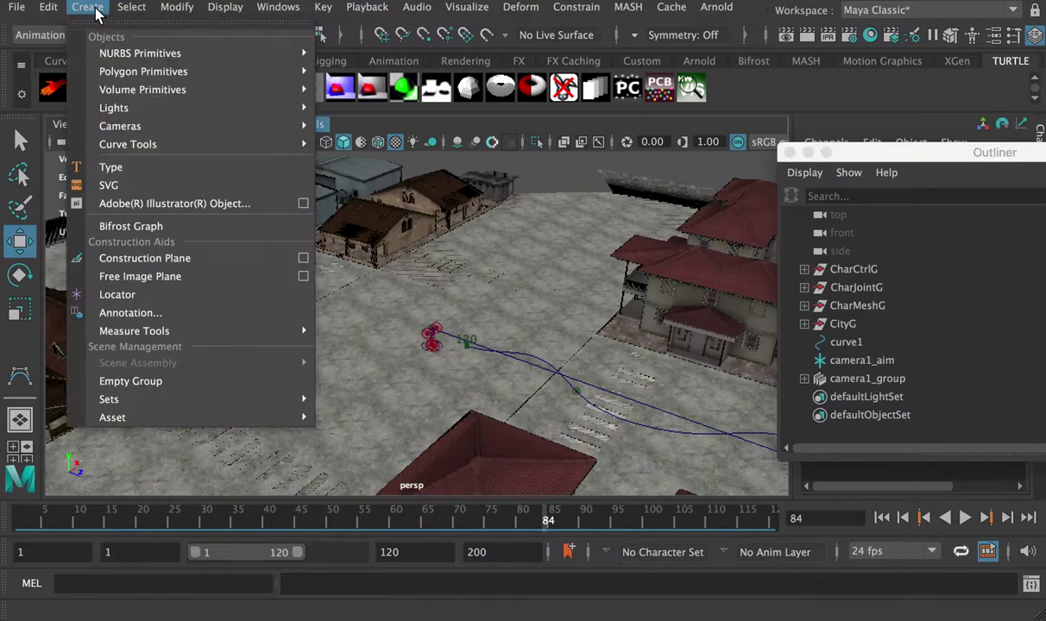
mouse_move(138, 53)
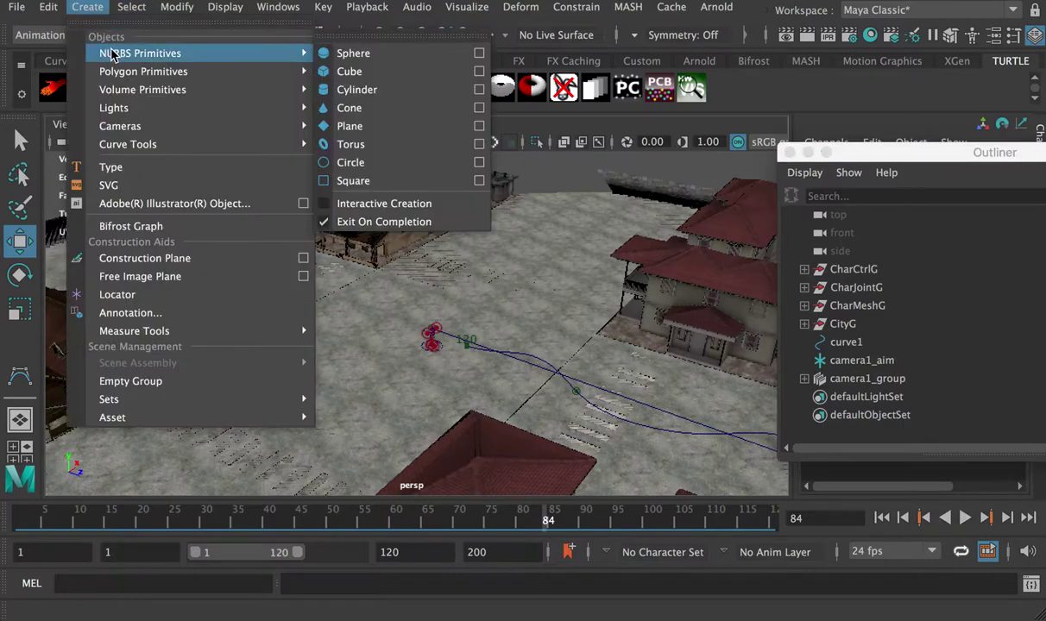
left_click(350, 163)
key("r")
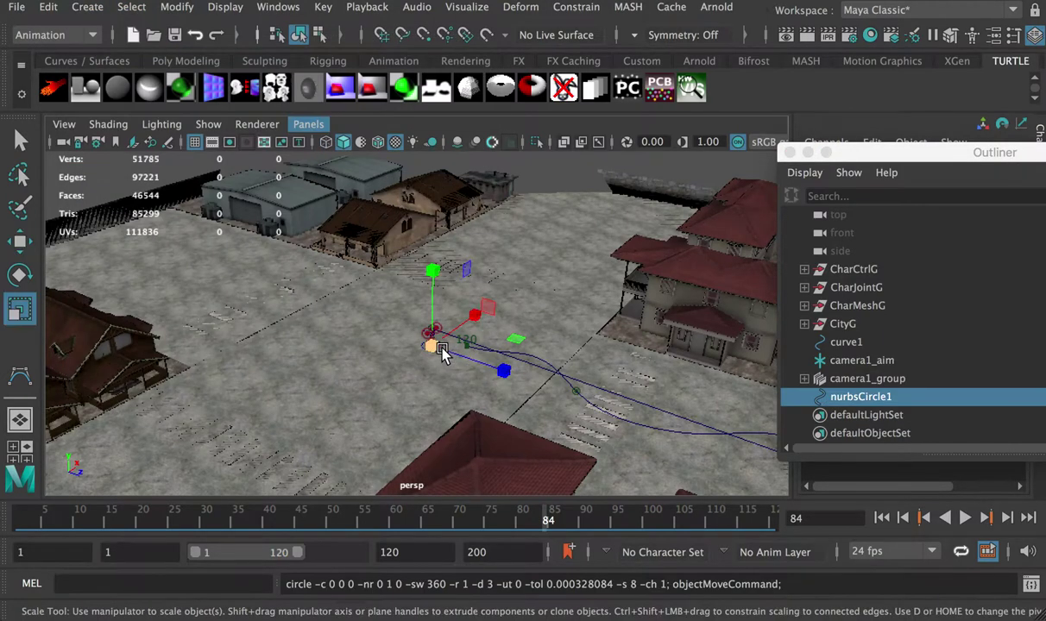
left_click_drag(438, 347, 479, 375)
Raise the circle to about 167.8 in Y, near the character's head, and enlarge it to a uniform scale of about 1337.
scroll(415, 336, "up", 3)
key("f")
key("w")
left_click_drag(562, 402, 551, 446, "alt")
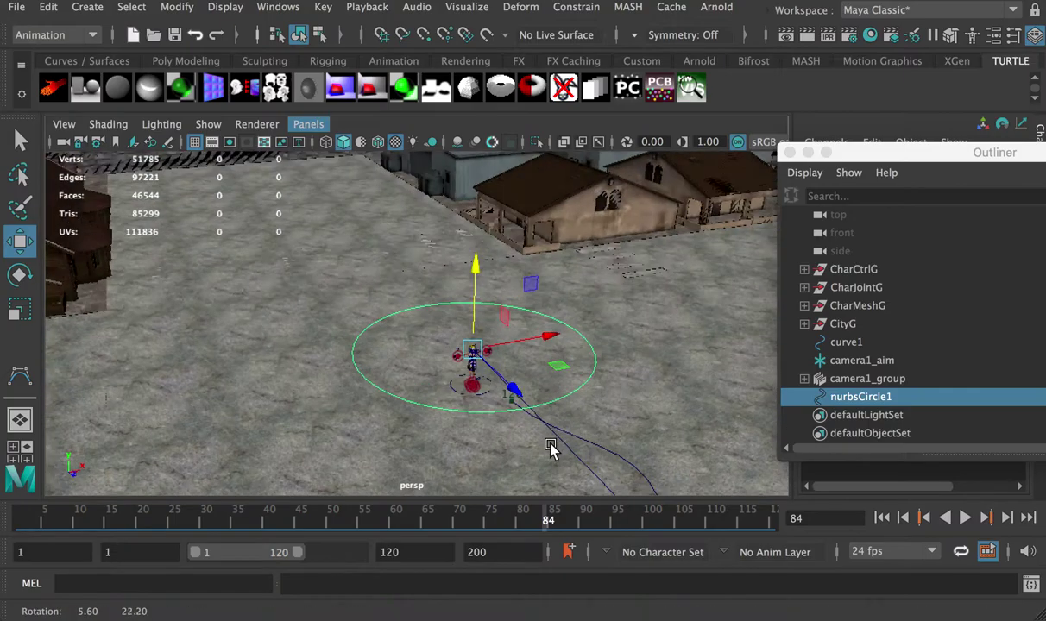
right_click_drag(551, 447, 503, 401, "alt")
scroll(503, 401, "down", 10)
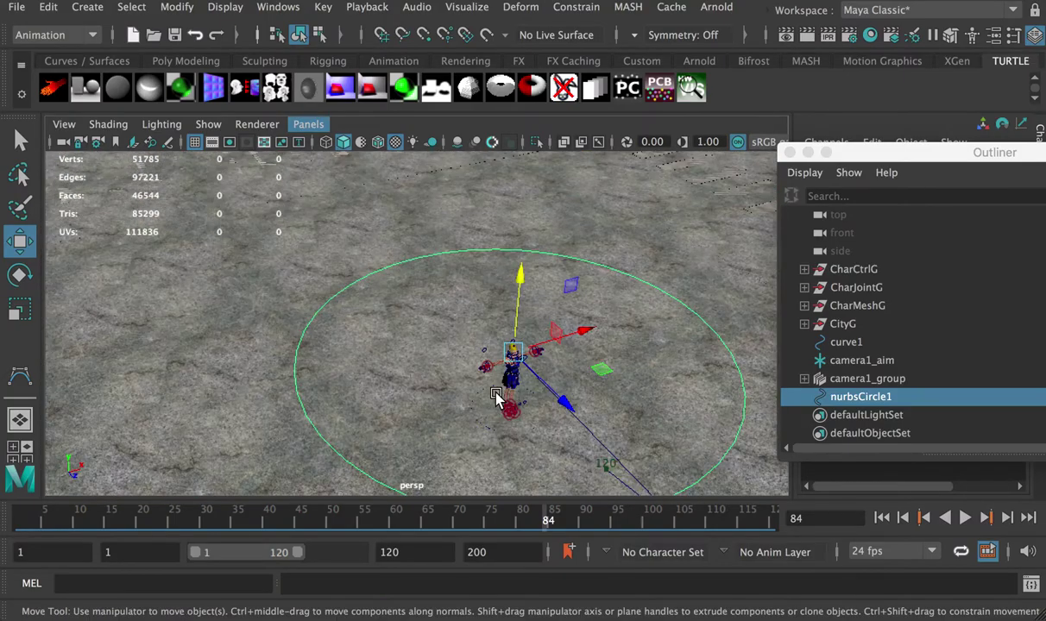
key("r")
left_click_drag(454, 338, 530, 378)
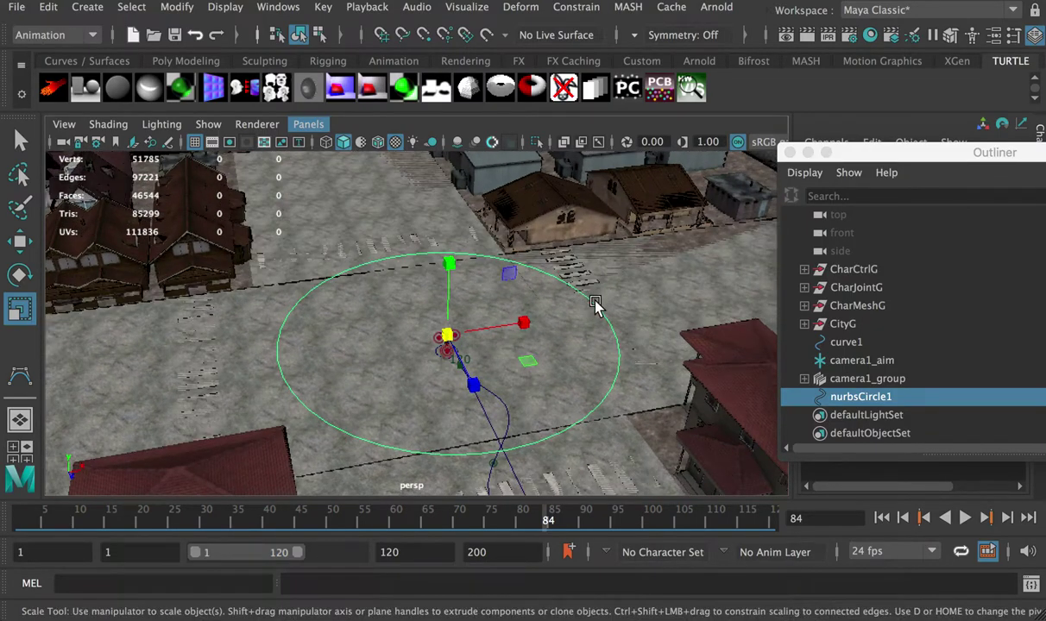
Show the circle's control vertices and delete vertices at its far side to open a gap in the curve.
right_click_drag(594, 304, 480, 303)
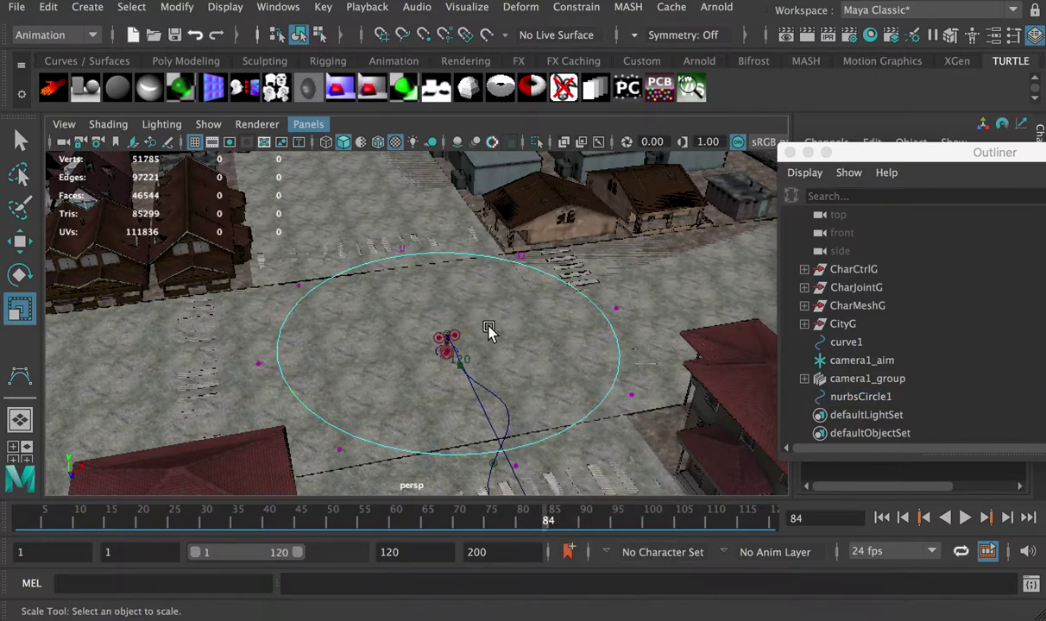
left_click(399, 245)
scroll(401, 243, "up", 3)
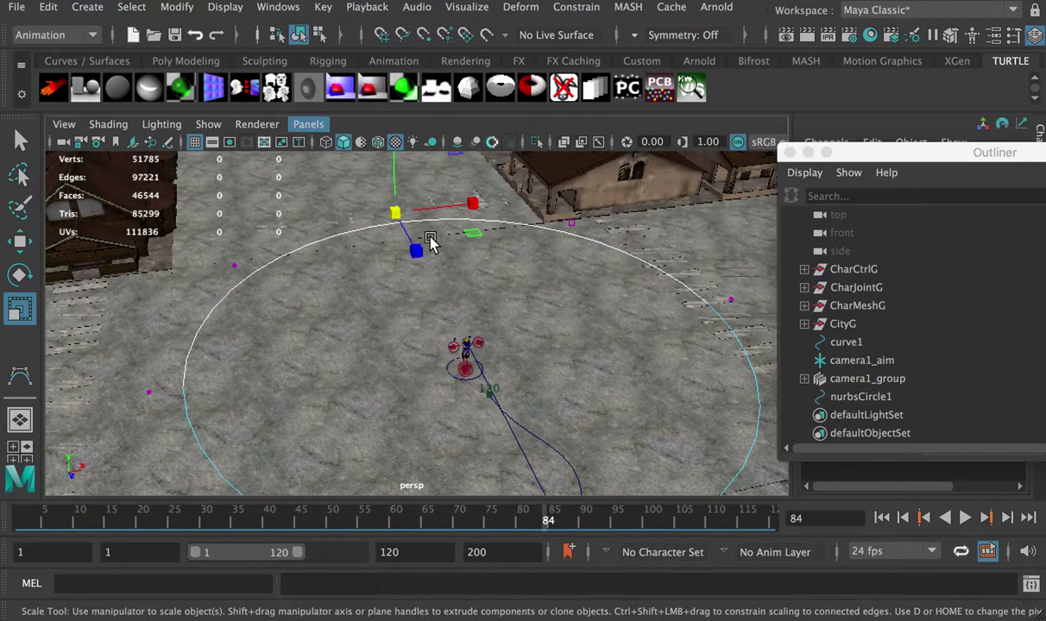
left_click(547, 233)
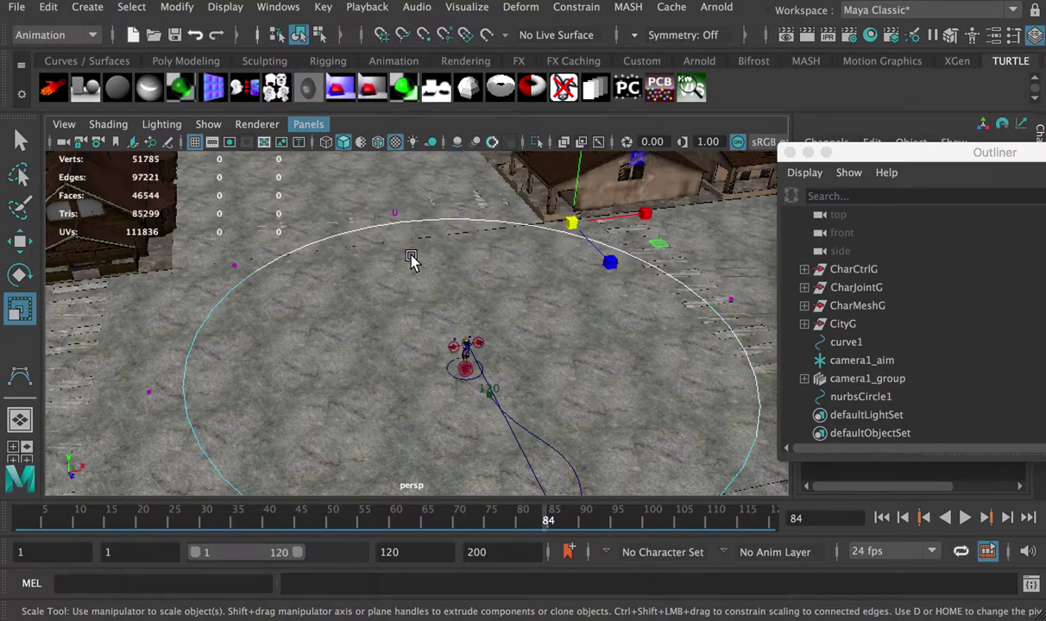
left_click(394, 224)
key("Delete")
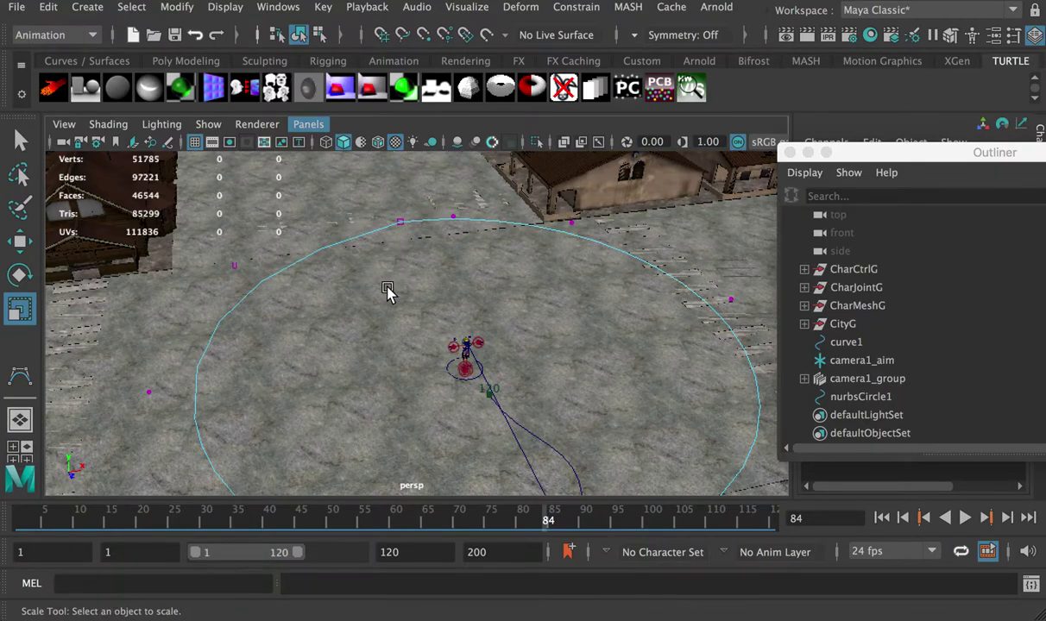
scroll(390, 289, "down", 5)
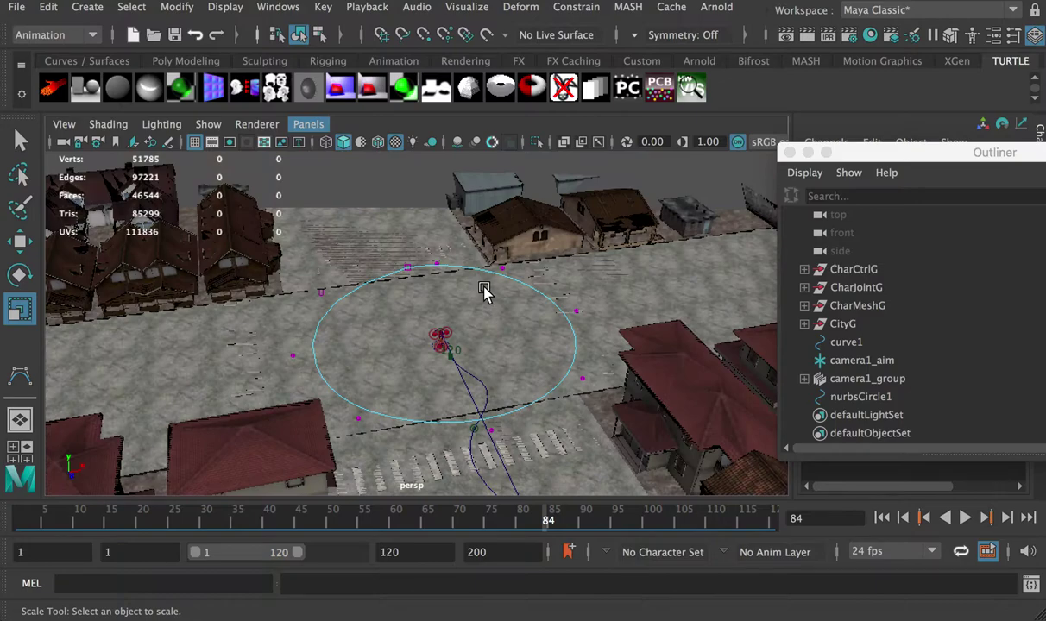
left_click(484, 293)
scroll(474, 289, "up", 5)
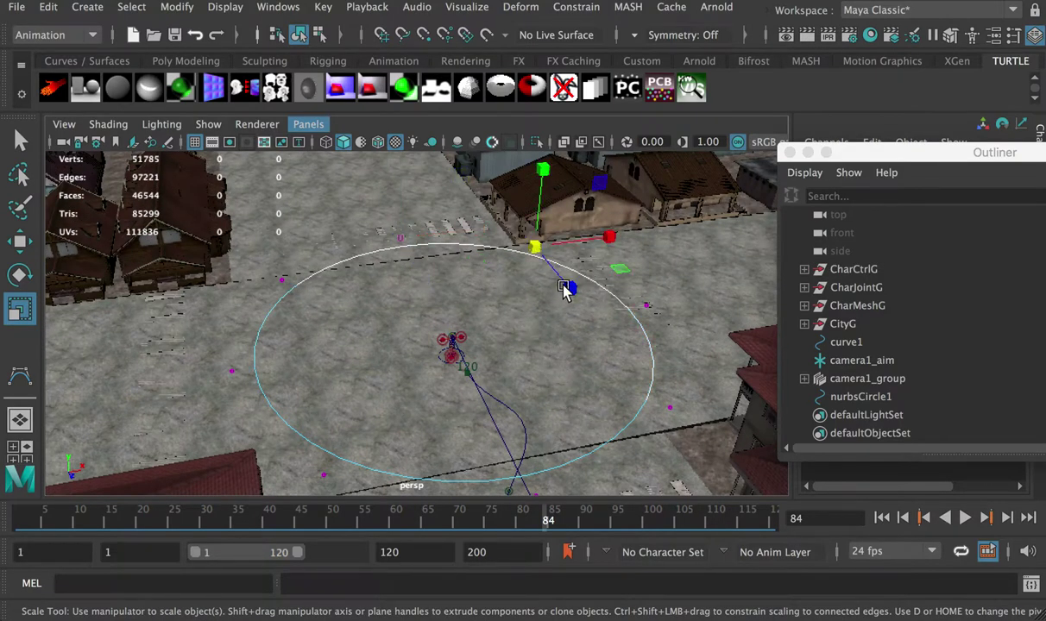
left_click(565, 295)
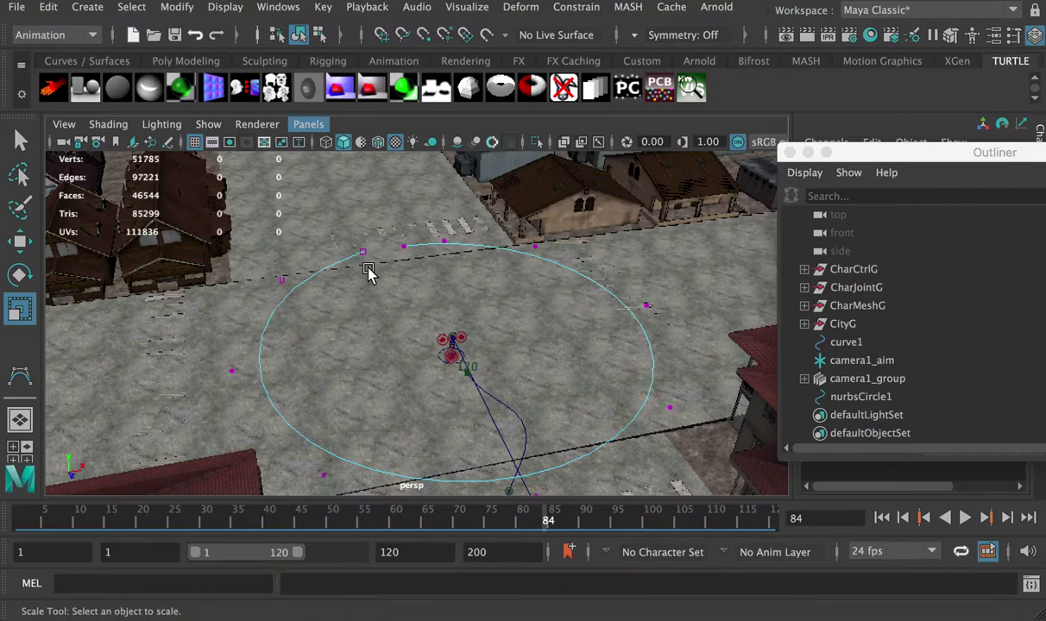
Move the end vertex beside the gap and push the neighbouring vertex outward to round off that side of the circle.
mouse_move(384, 264)
left_mouse_down("alt")
mouse_move(366, 275)
mouse_move(391, 272)
left_mouse_up("alt")
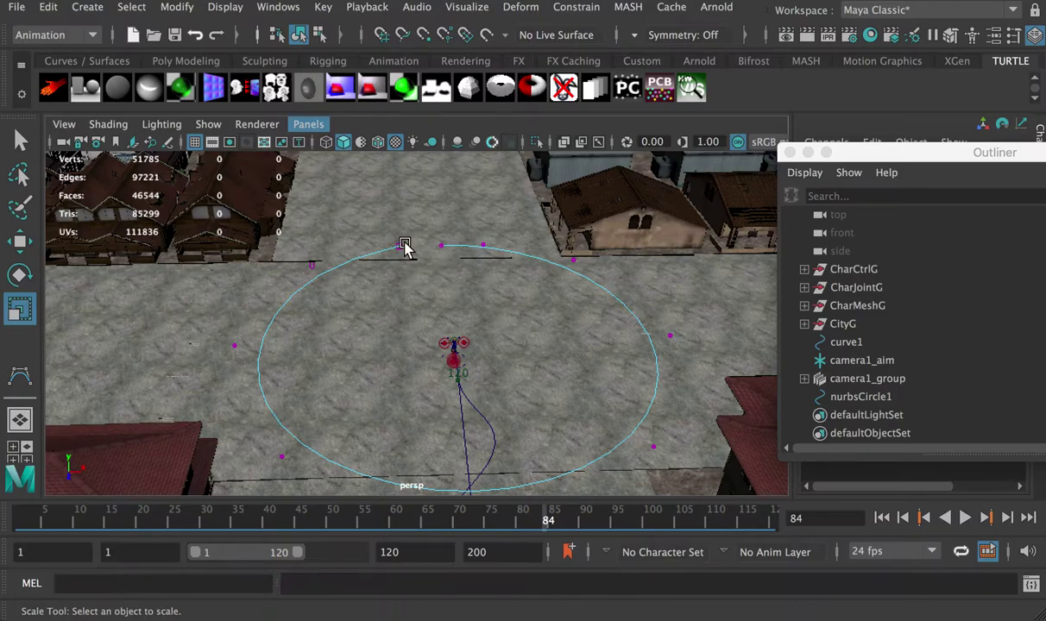
left_click(405, 247)
left_click_drag(434, 257, 483, 196, "alt")
key("w")
left_click(311, 226)
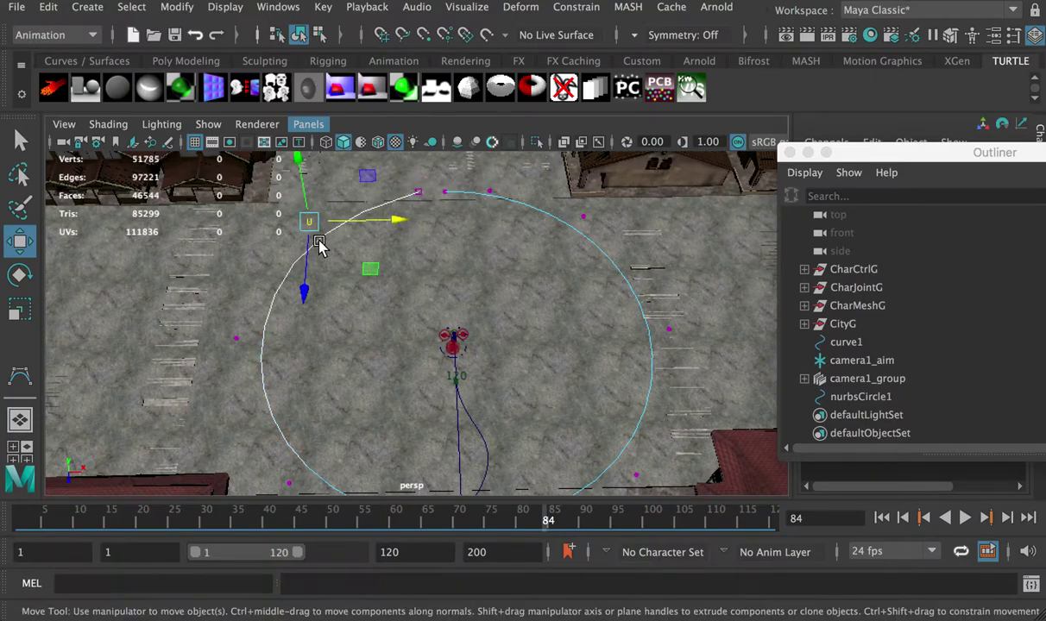
left_click_drag(319, 246, 305, 230)
left_click_drag(482, 273, 489, 272, "alt")
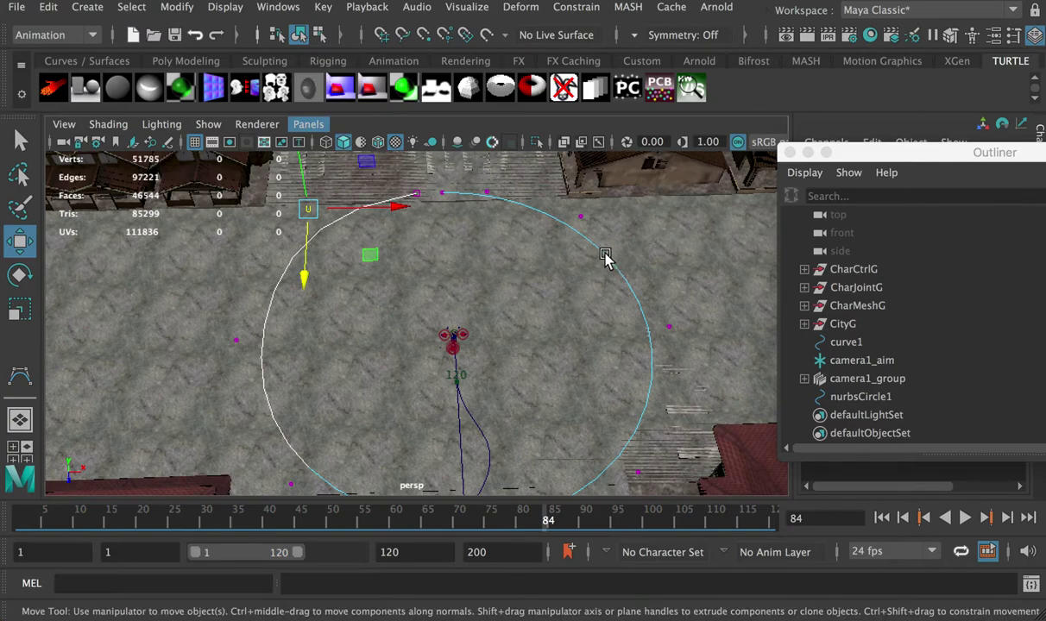
Try to rotate the whole open circle about its vertical axis.
right_click_drag(604, 257, 670, 232)
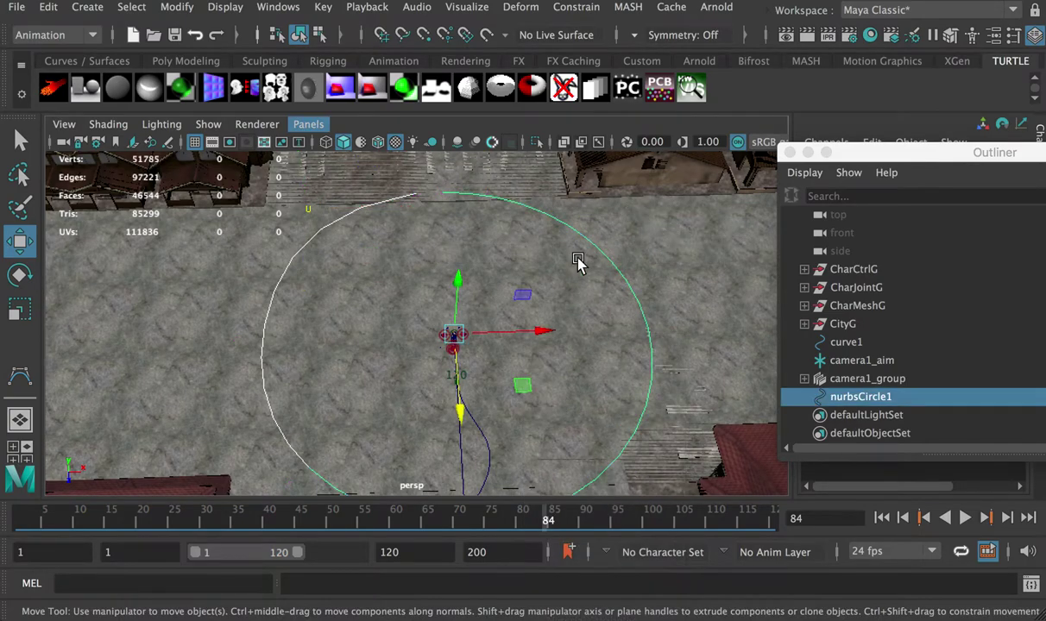
key("r")
key("e")
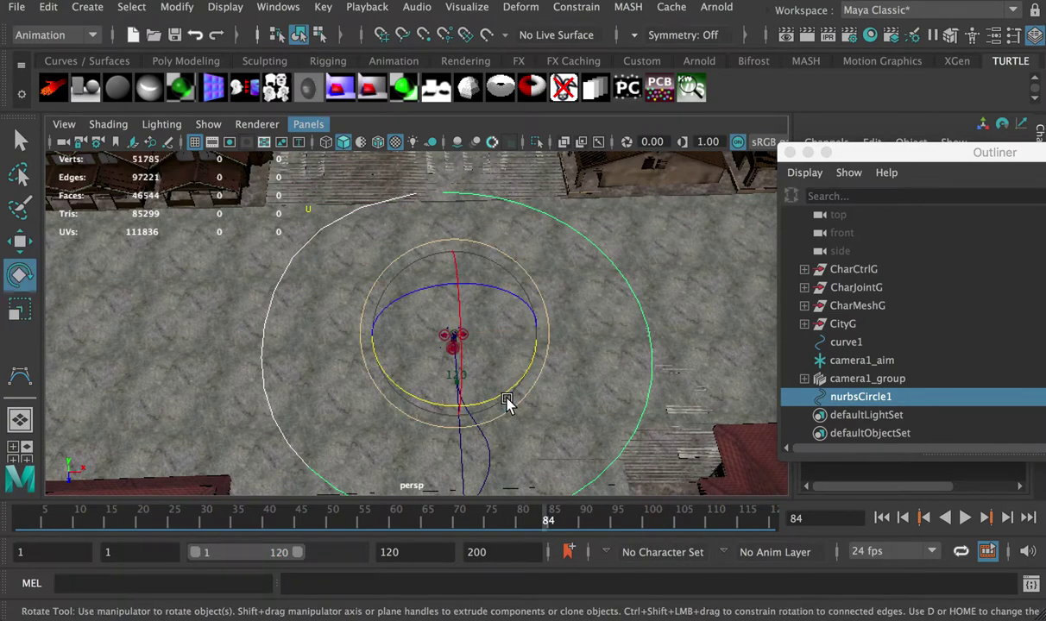
left_click_drag(507, 403, 430, 397)
key("ctrl+z")
Select the open circle in the Outliner and set its Y rotation to 180.
left_click(870, 380)
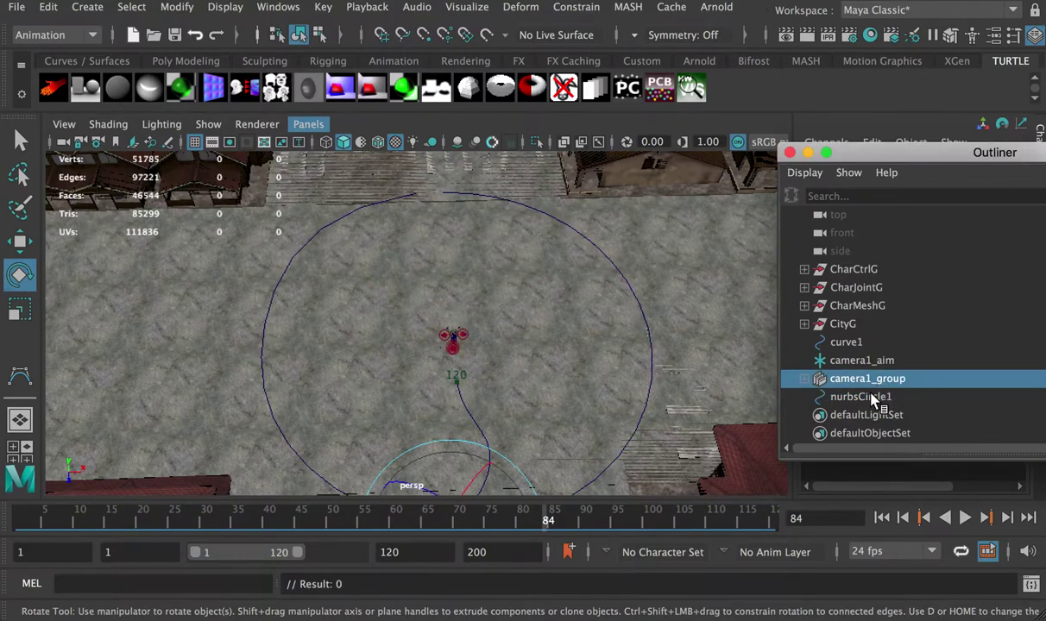
left_click(865, 399)
left_click(861, 361)
left_click(860, 397)
left_click_drag(986, 161, 965, 161)
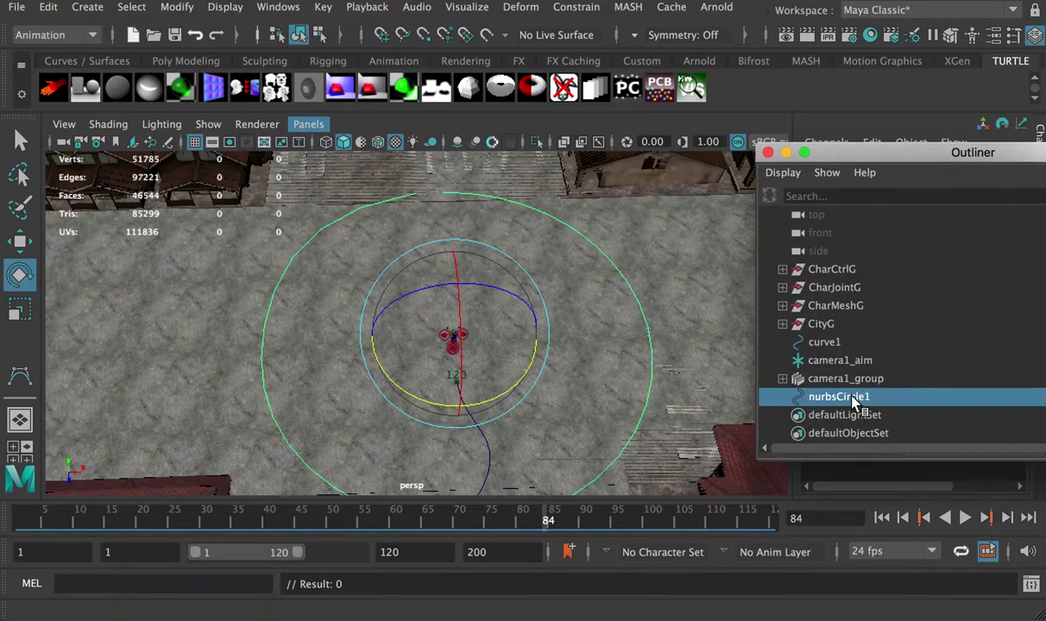
middle_click_drag(515, 415, 508, 335, "alt")
scroll(507, 336, "down", 2)
left_click_drag(491, 335, 364, 327)
left_click_drag(899, 153, 1045, 216)
double_click(968, 235)
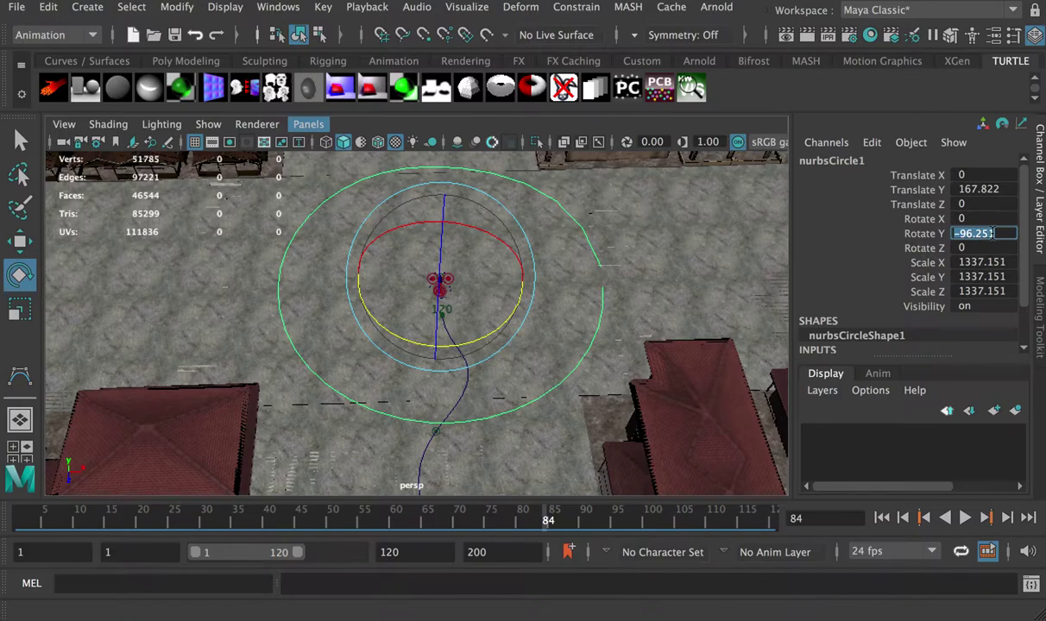
type("180")
key("Return")
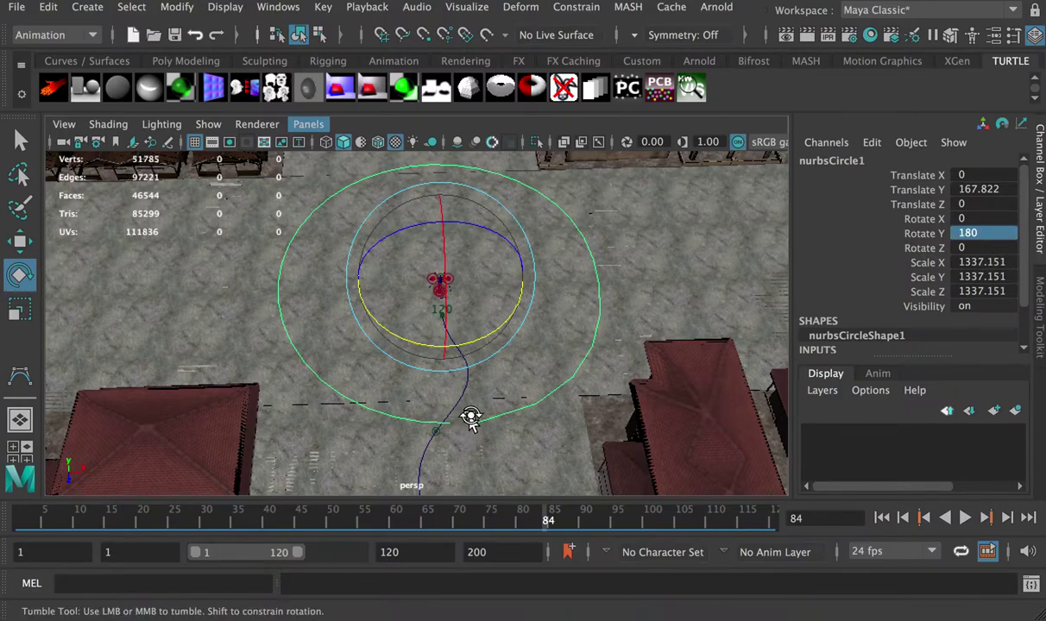
Fine-tune the open circle's Y rotation to about 175.7, with the gap near the end of the existing camera path.
left_click_drag(459, 420, 487, 414, "alt")
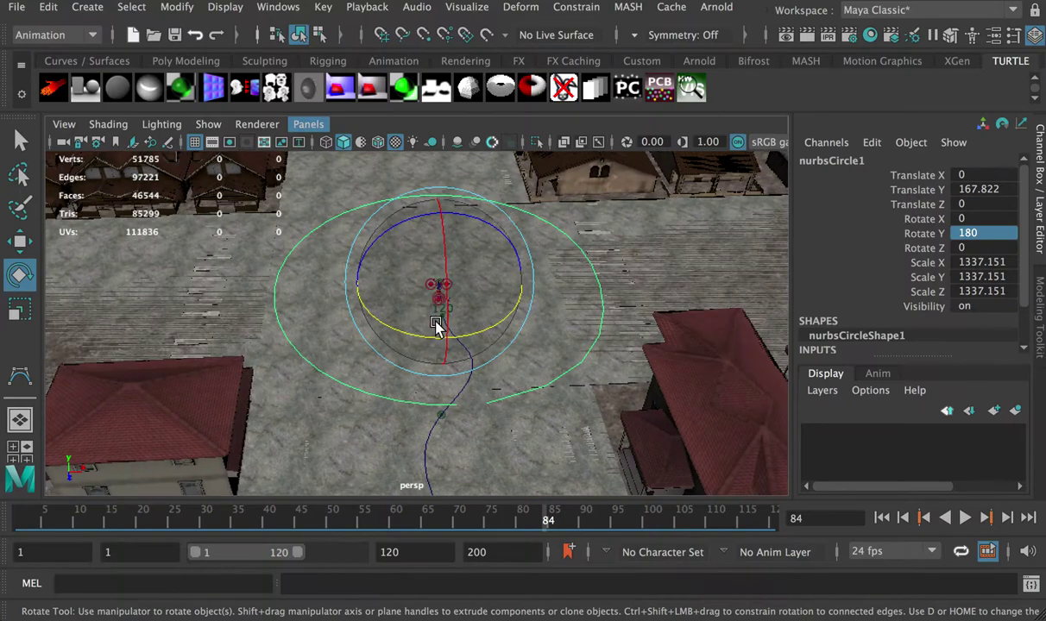
scroll(437, 321, "up", 5)
left_click_drag(480, 299, 470, 307)
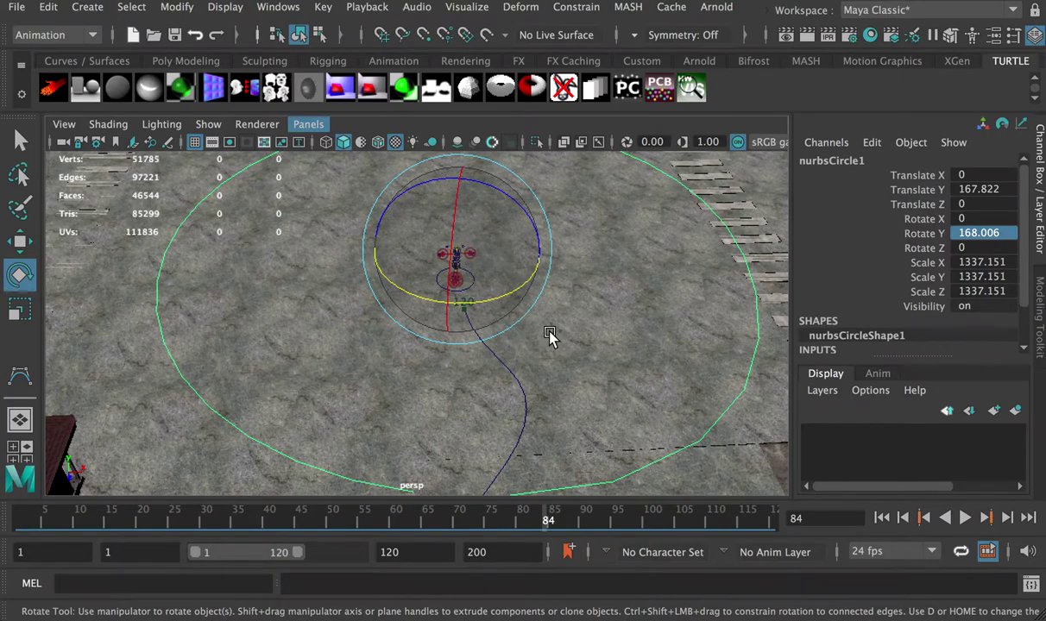
scroll(569, 338, "down", 3)
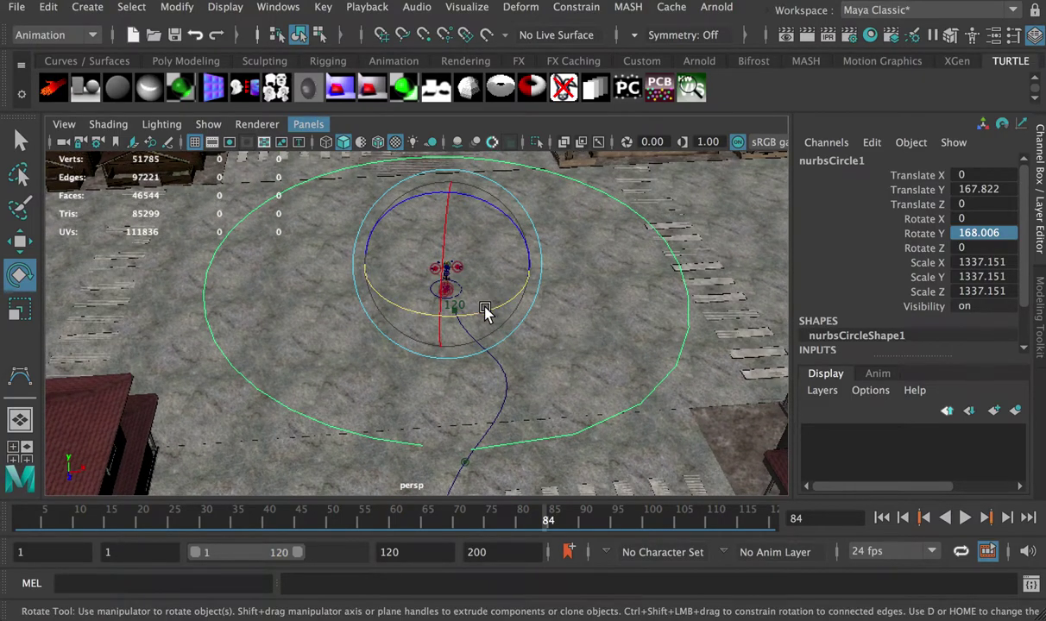
left_click_drag(485, 310, 475, 298)
Create a second camera of the Camera, Aim and Up type and select its group in the Outliner.
left_click(87, 7)
mouse_move(132, 117)
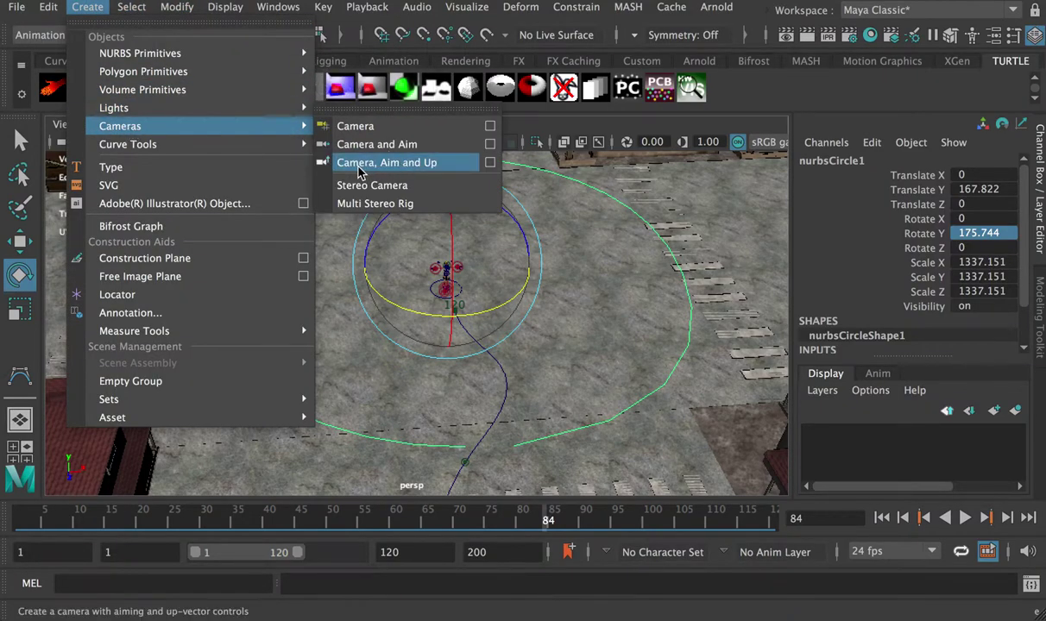
left_click(425, 167)
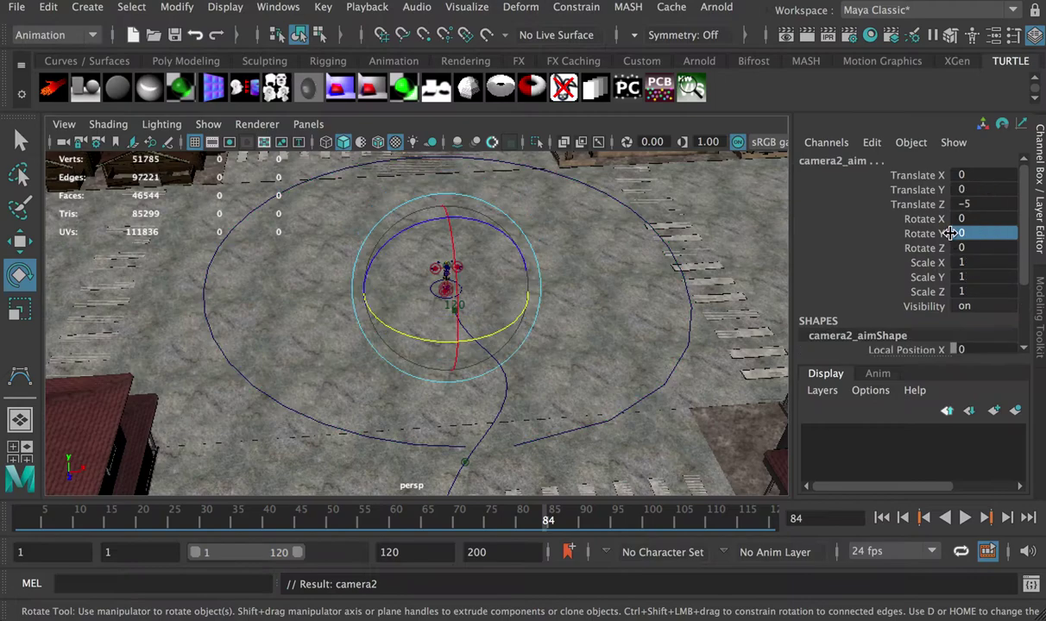
left_click_drag(1042, 221, 868, 187)
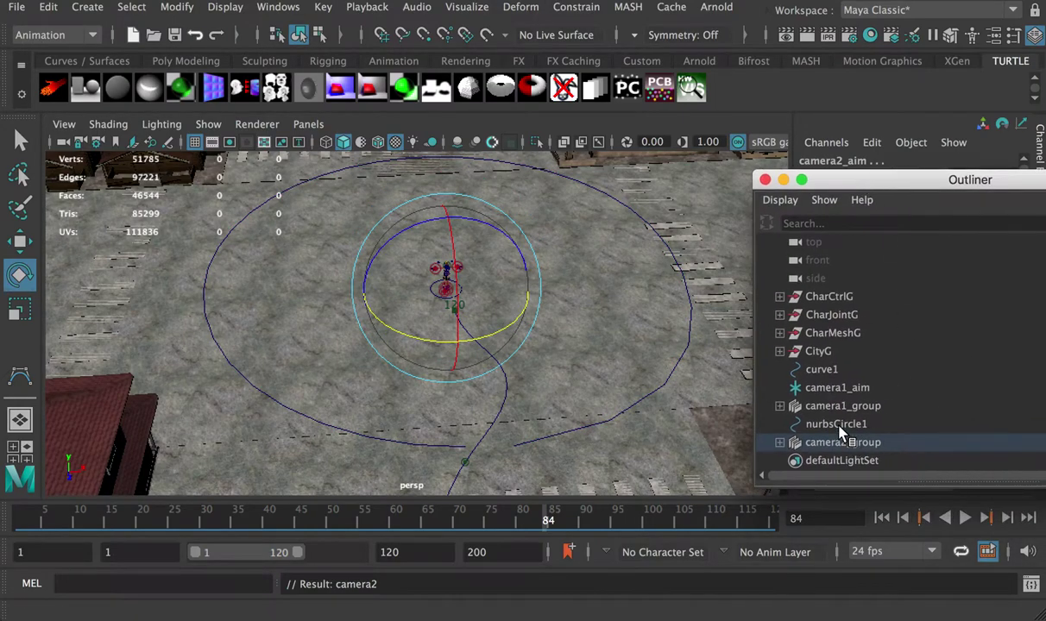
left_click(866, 447)
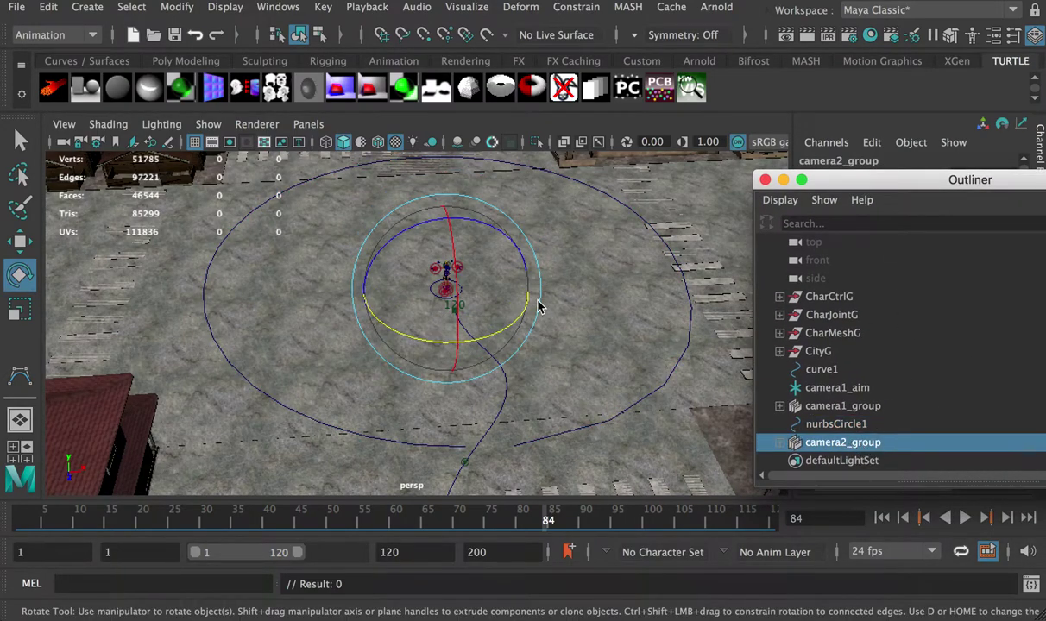
Move camera2_group away from the character to the gap in the open circle near the crosswalk.
left_click(816, 423)
left_click(833, 444)
key("w")
left_click_drag(449, 222, 449, 187)
left_click_drag(466, 318, 542, 509)
left_click_drag(579, 414, 566, 337, "alt")
scroll(502, 362, "up", 1)
Attach camera2_group to the open circle nurbsCircle1 as a motion path over the time slider range, with Follow turned off.
left_click(833, 446)
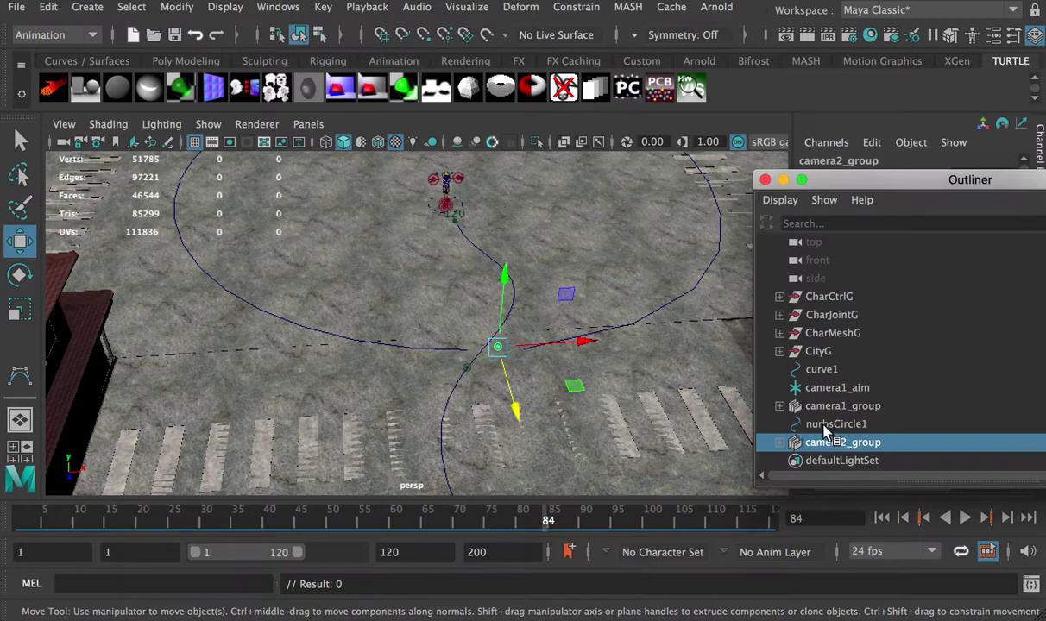
left_click(824, 424, "ctrl")
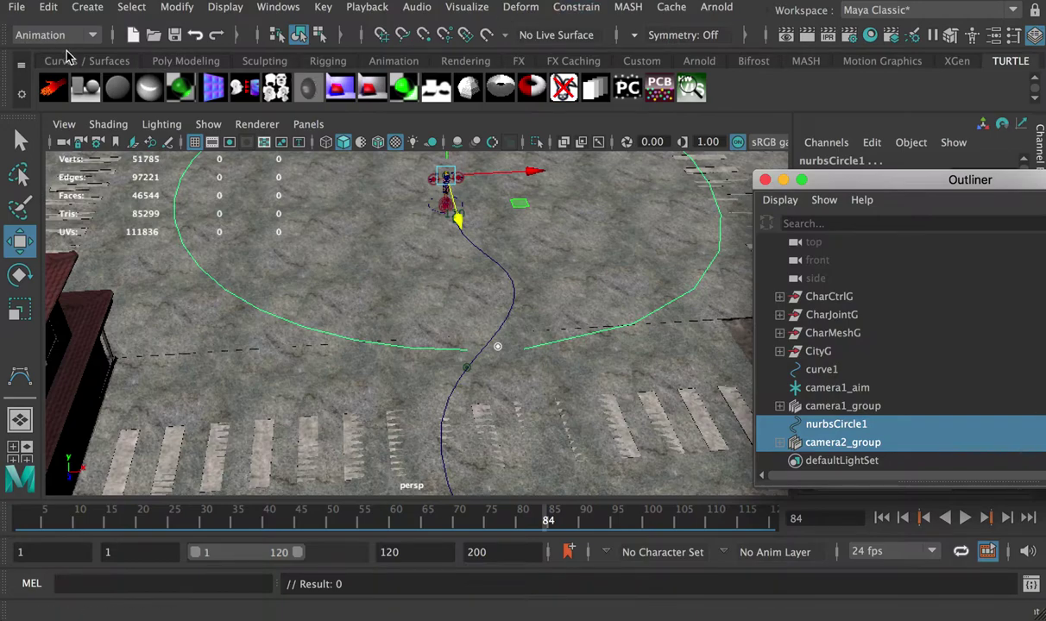
left_click(578, 8)
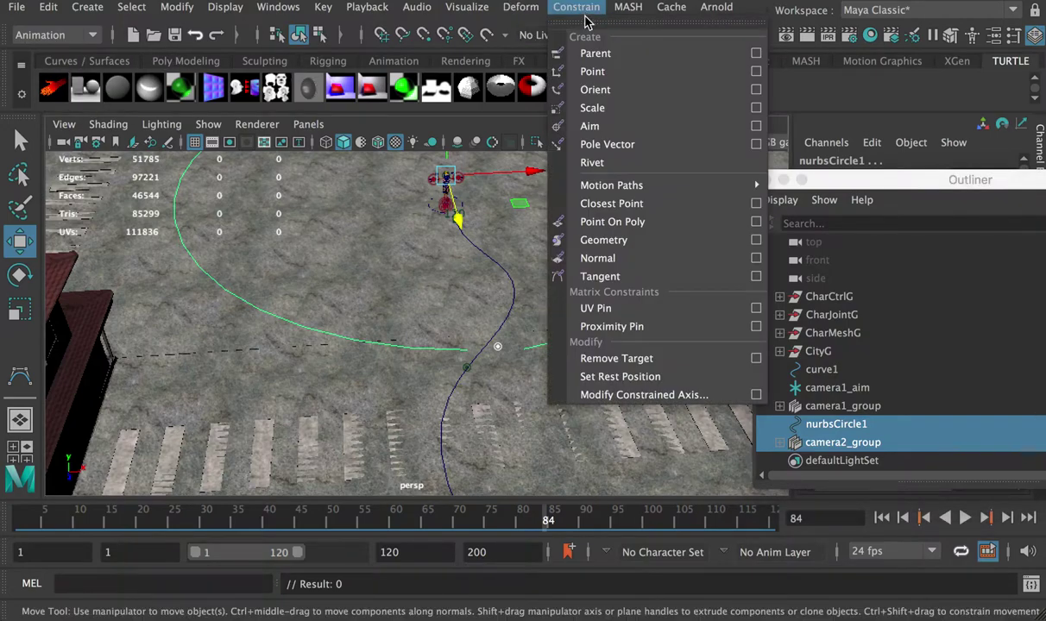
mouse_move(655, 185)
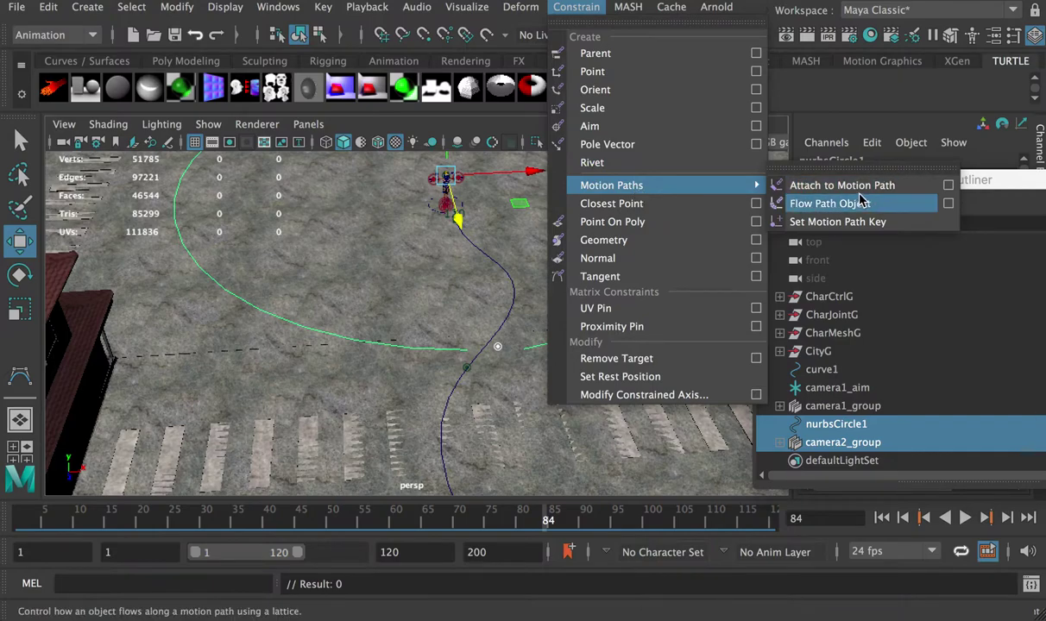
left_click(947, 186)
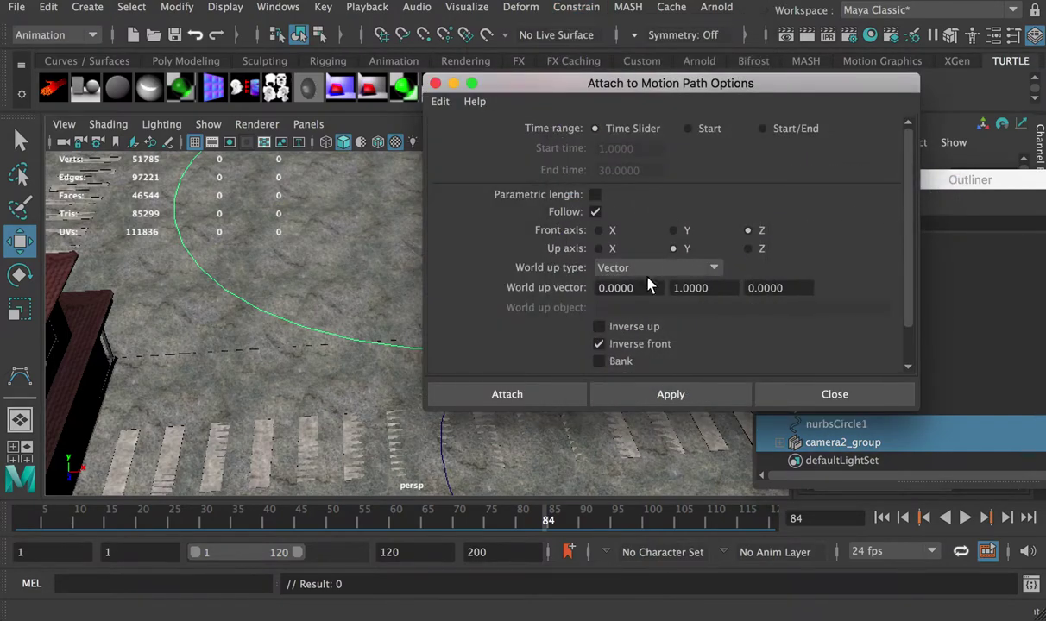
left_click(595, 212)
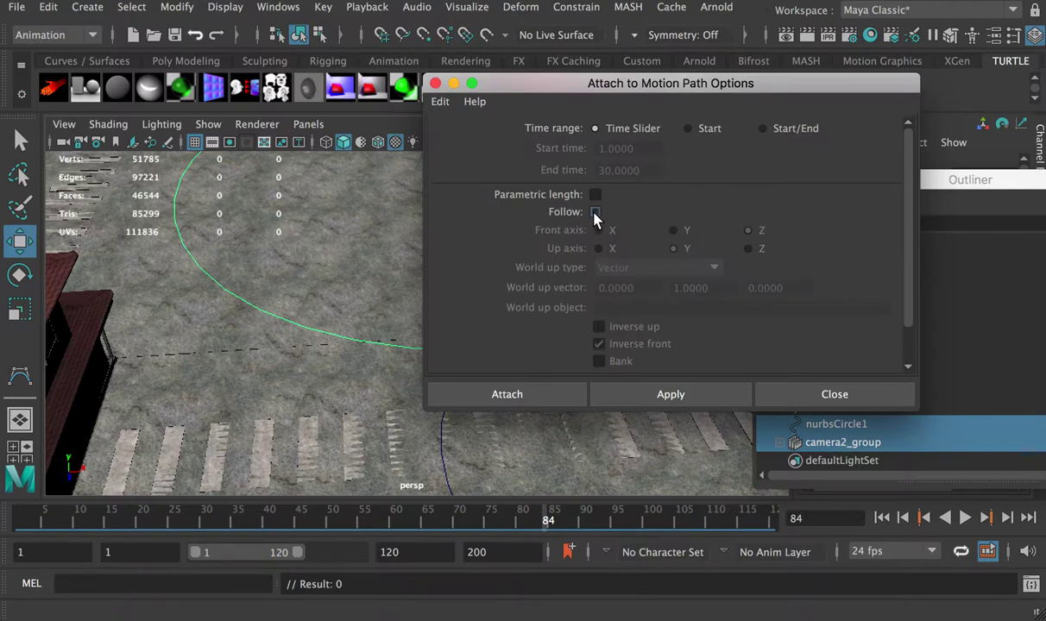
left_click(527, 393)
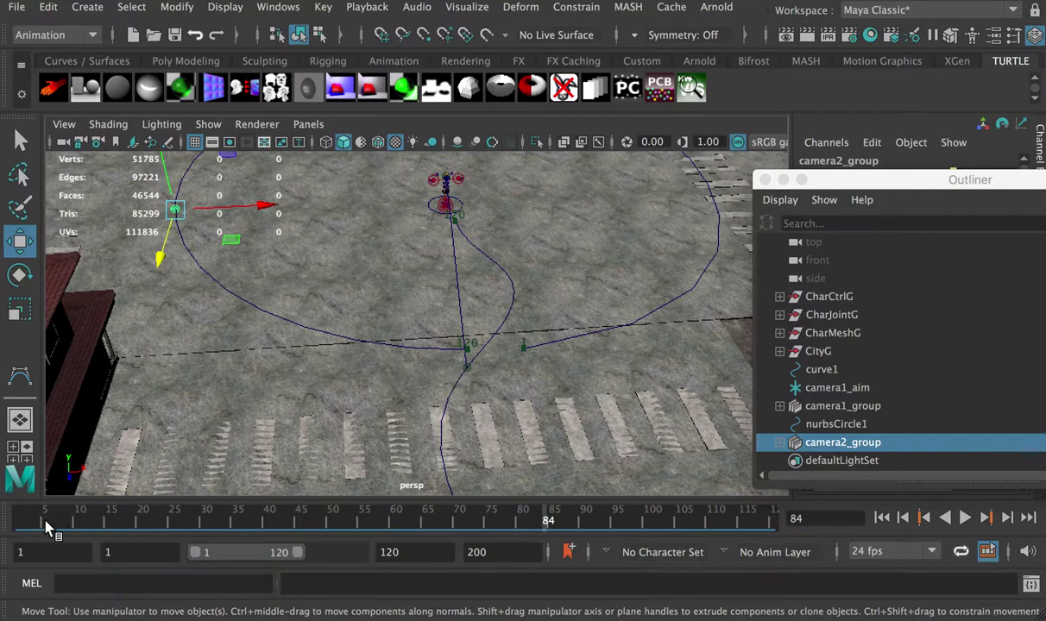
Go to frame 6 and scale up camera2_group uniformly at the start of the circular path.
left_click_drag(19, 522, 52, 522)
key("alt+v")
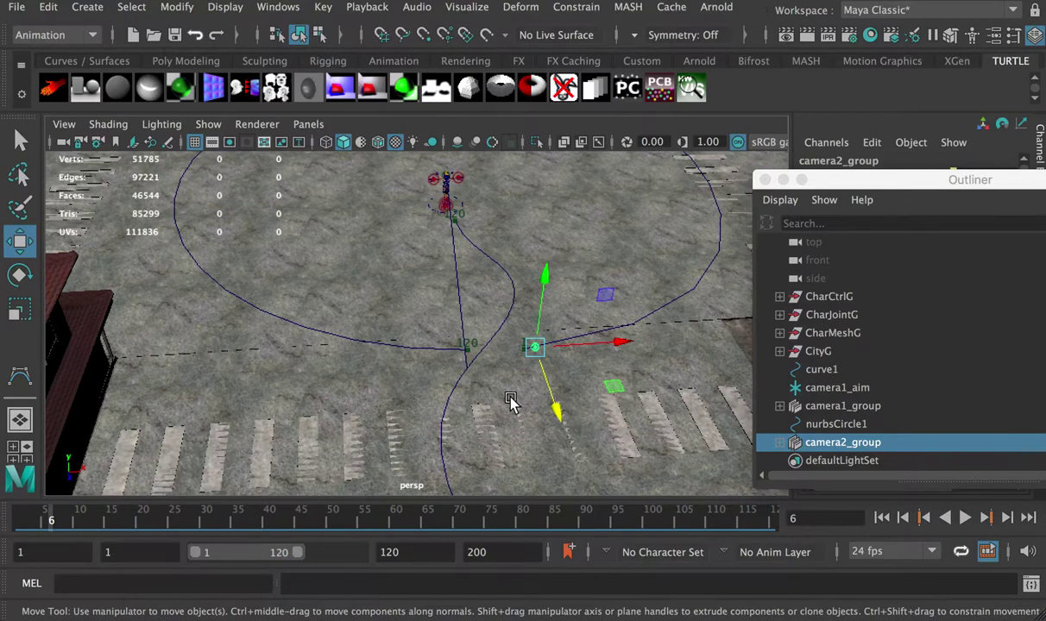
scroll(518, 401, "up", 2)
key("r")
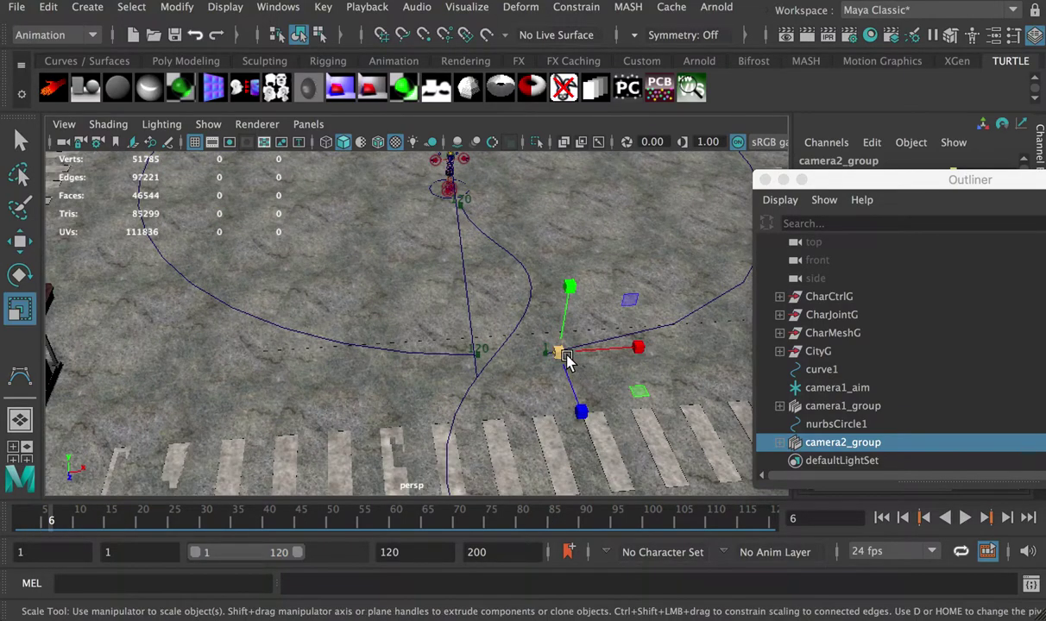
left_click_drag(562, 353, 599, 372)
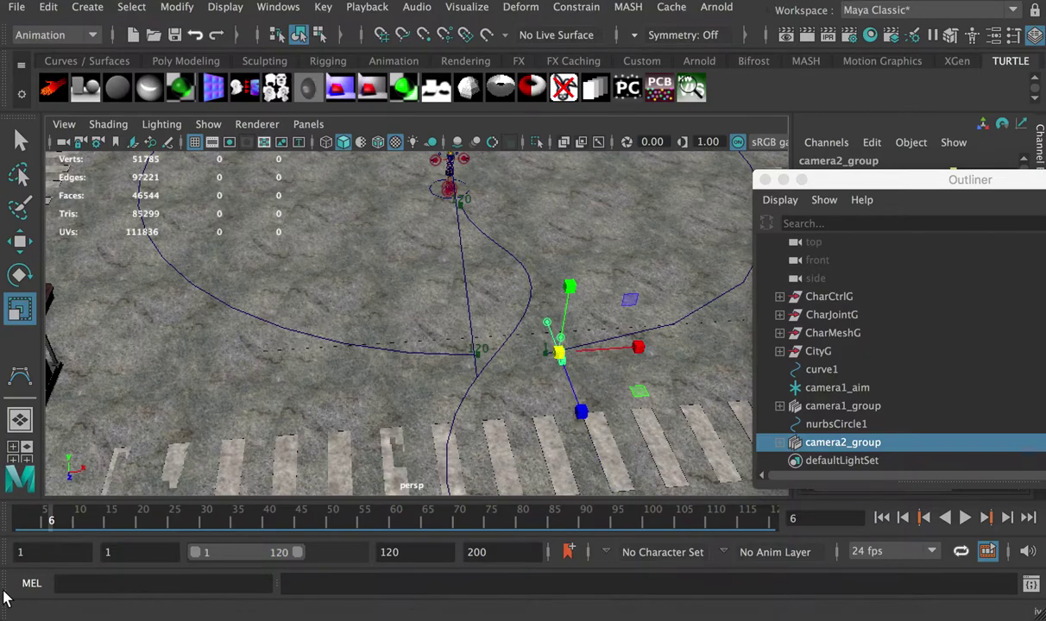
Preview camera2_group's travel around the circle up to frame 60, and return to frame 1.
left_click_drag(52, 520, 162, 520)
scroll(452, 392, "down", 3)
left_click_drag(535, 335, 530, 377, "alt")
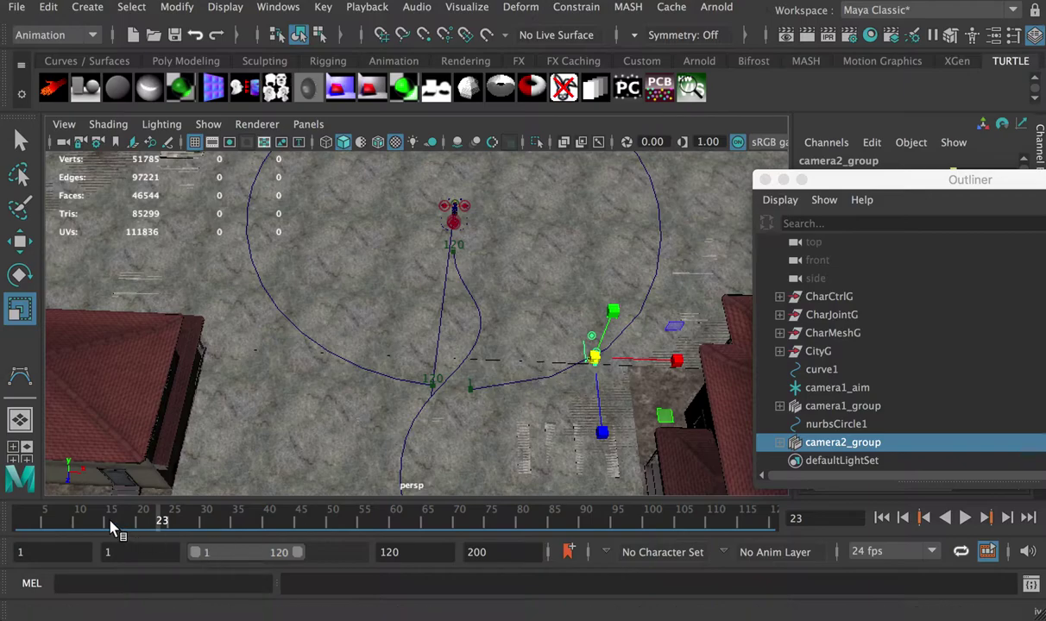
key("alt+v")
left_click_drag(185, 526, 198, 524)
middle_click_drag(554, 379, 499, 471, "alt")
key("alt+v")
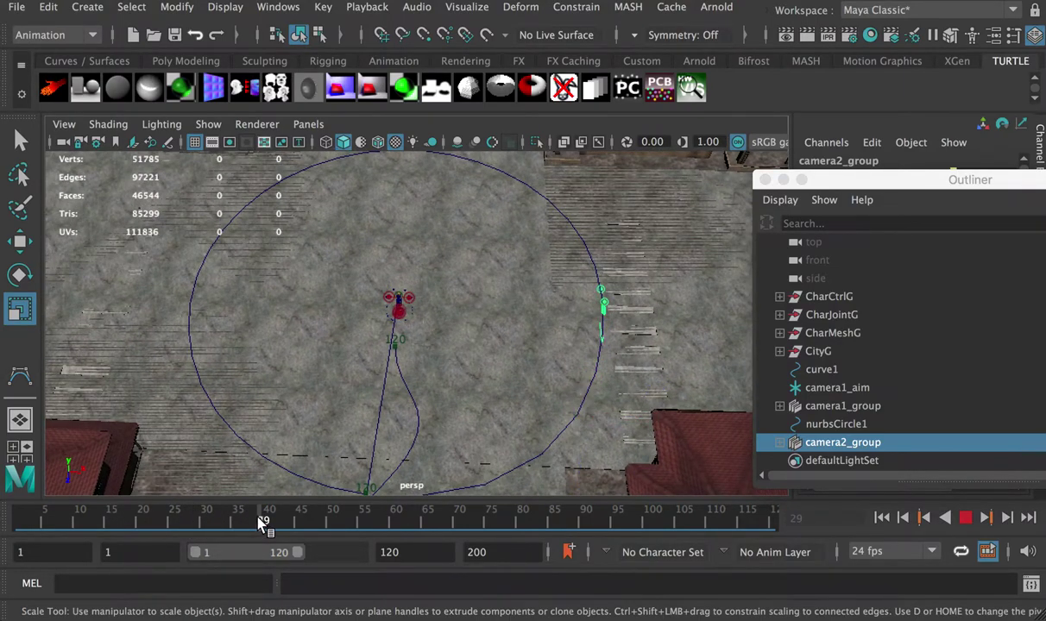
left_click(263, 523)
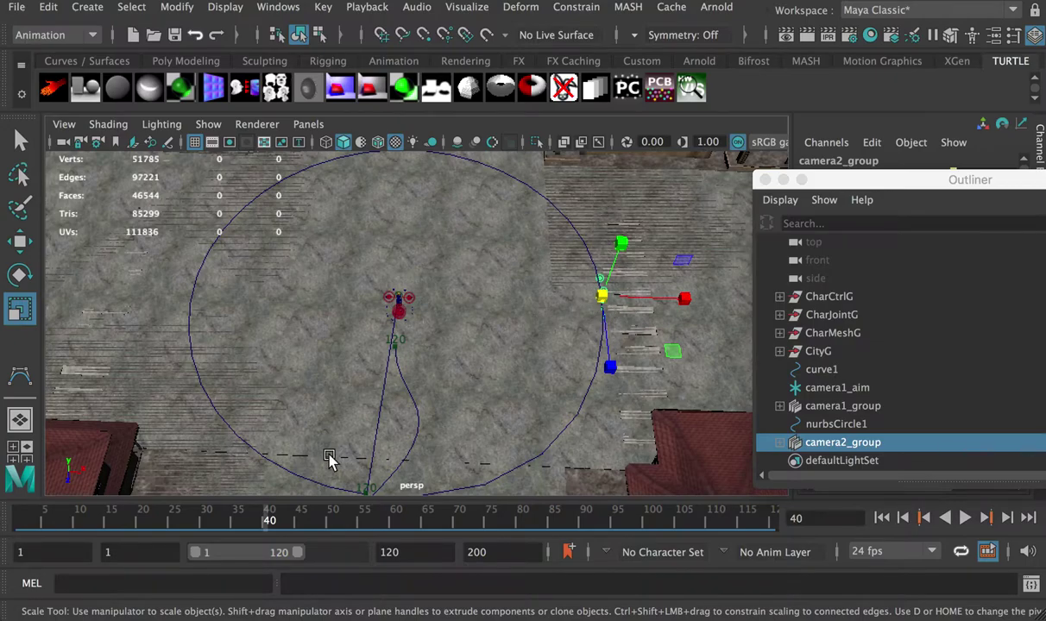
left_click_drag(282, 518, 314, 518)
middle_click_drag(450, 353, 440, 409, "alt")
left_click_drag(336, 519, 396, 518)
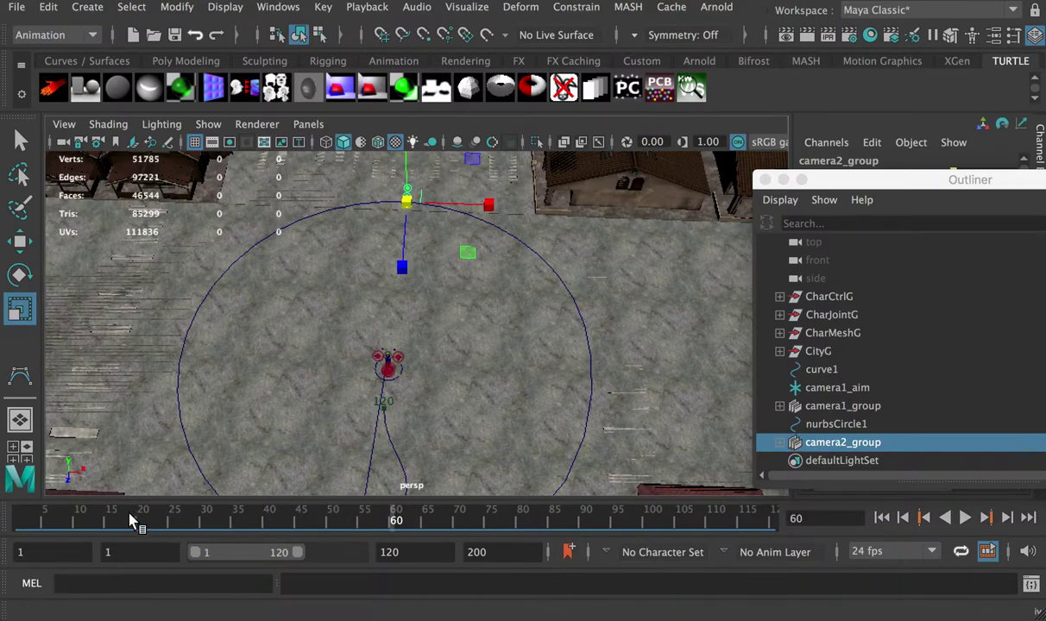
left_click_drag(129, 520, 3, 525)
middle_click_drag(487, 406, 516, 286, "alt")
scroll(434, 380, "up", 1)
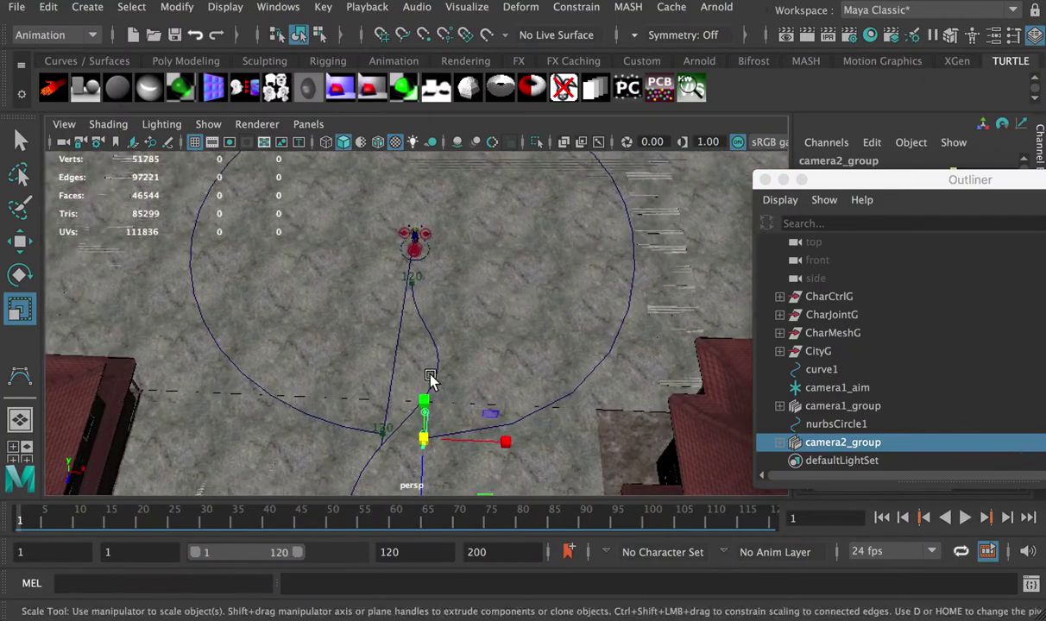
Expand camera2_group in the Outliner and take camera2_aim out of the group to the top level.
left_click(781, 442)
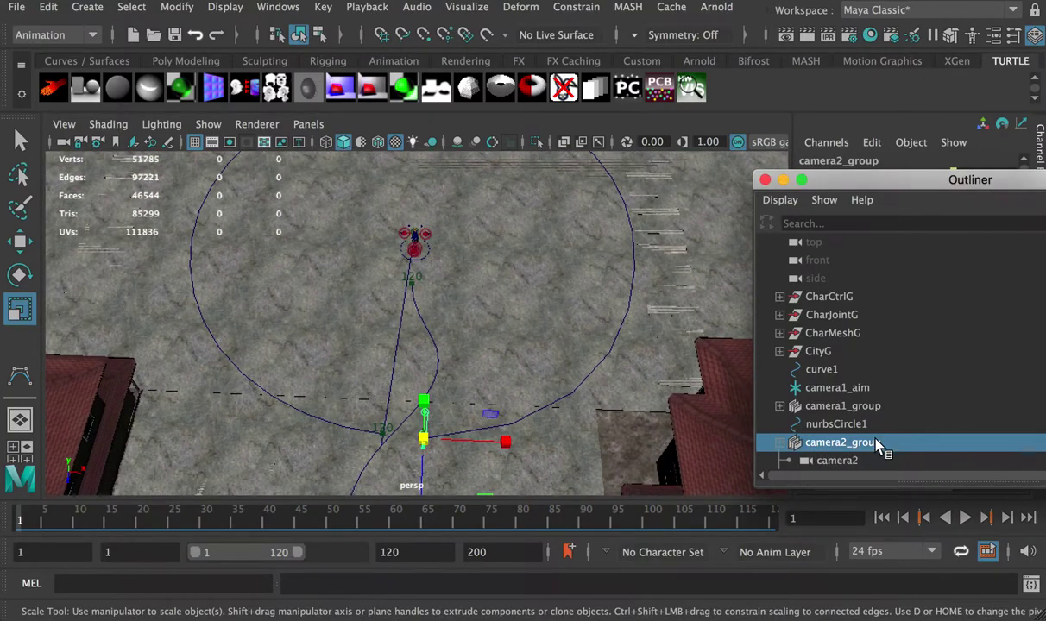
scroll(879, 444, "down", 3)
left_click(841, 388)
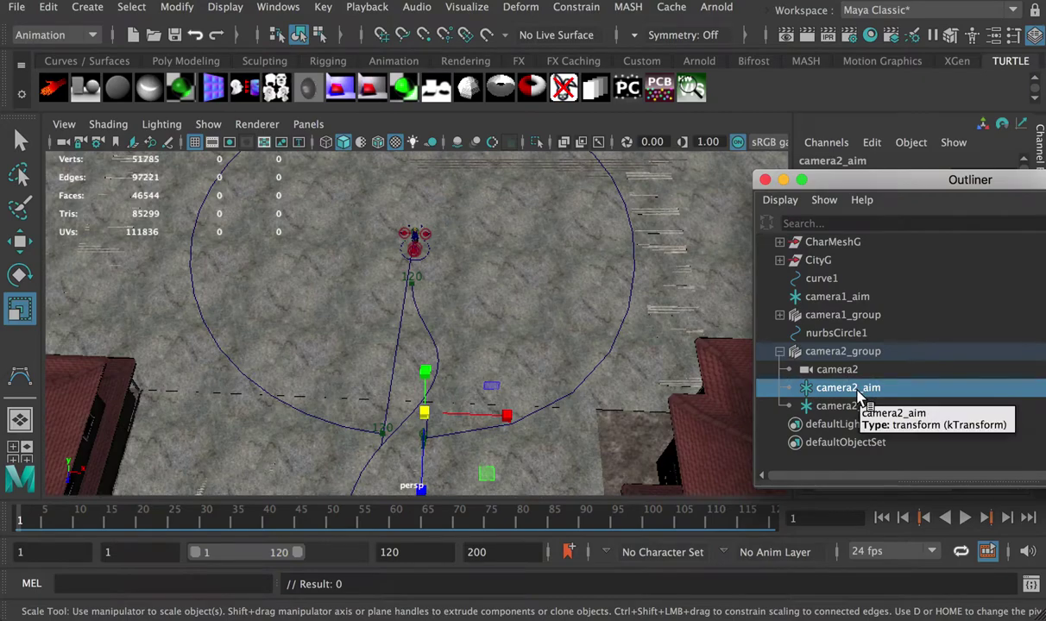
middle_click_drag(858, 395, 864, 404)
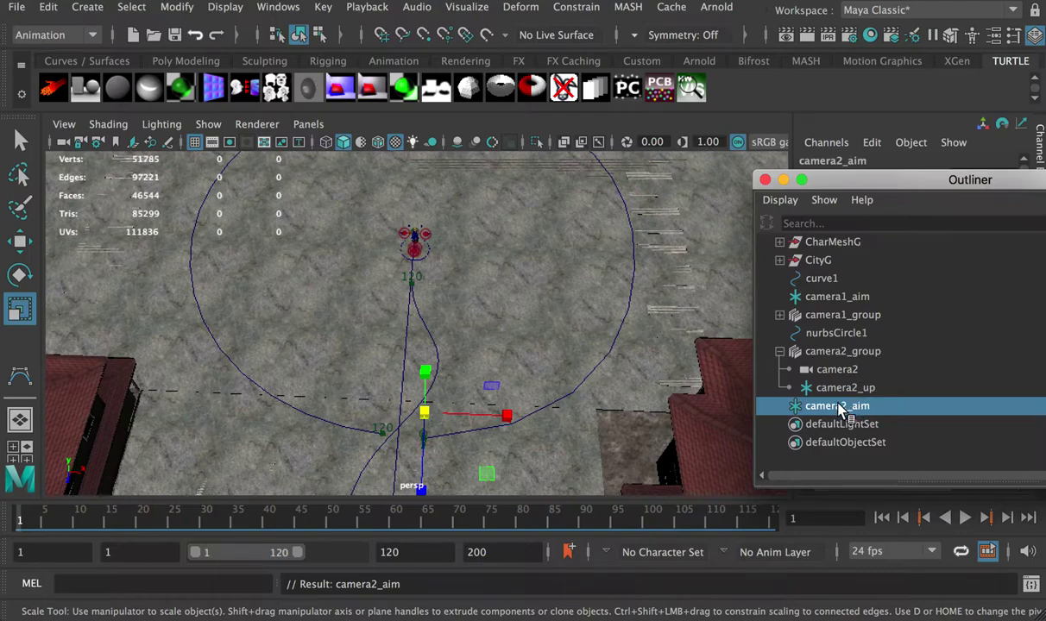
Move camera2_aim along Z from the circle's gap toward the character.
left_click(828, 388)
left_click(834, 406)
right_click_drag(438, 271, 453, 341, "alt")
key("w")
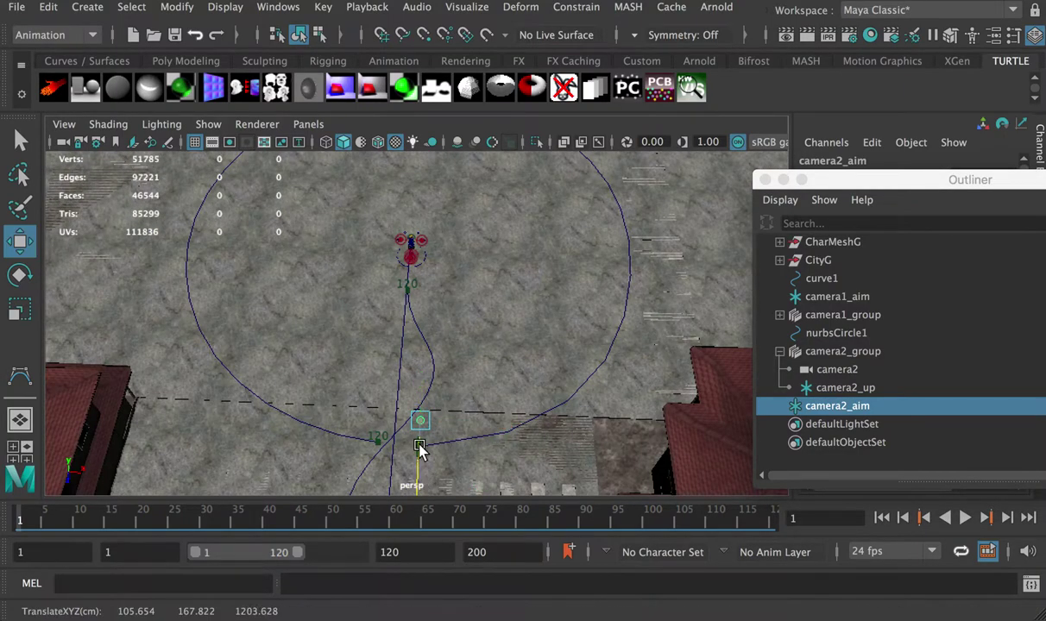
left_click_drag(414, 479, 412, 321)
Parent camera2_aim to the character's Head_Ctrl control.
scroll(407, 229, "up", 5)
middle_click_drag(404, 198, 403, 317, "alt")
scroll(384, 278, "up", 6)
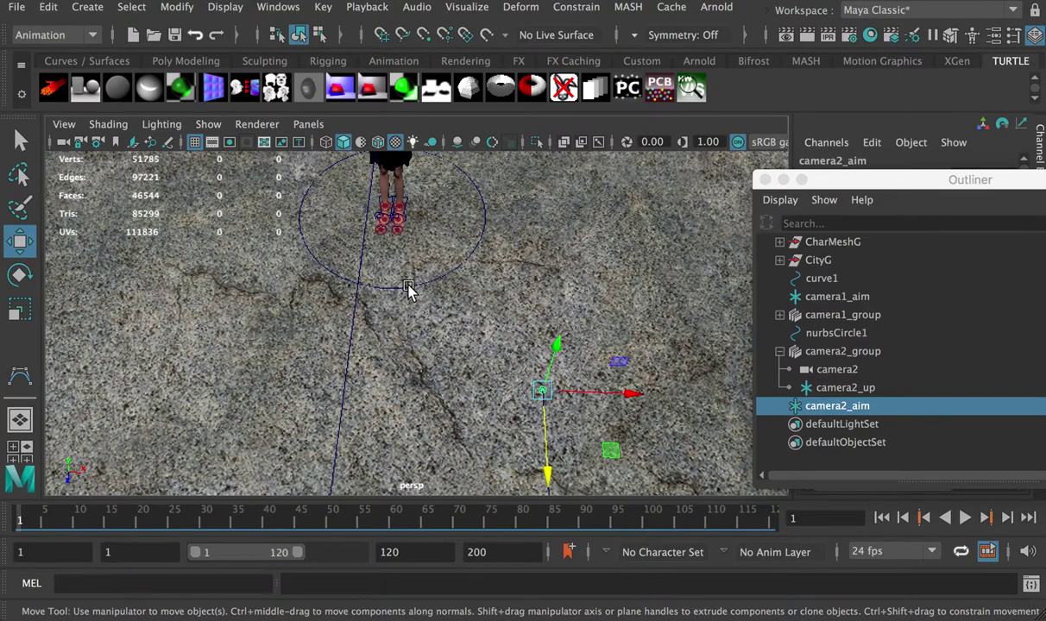
middle_click_drag(402, 269, 390, 350, "alt")
left_click_drag(390, 351, 439, 307, "alt")
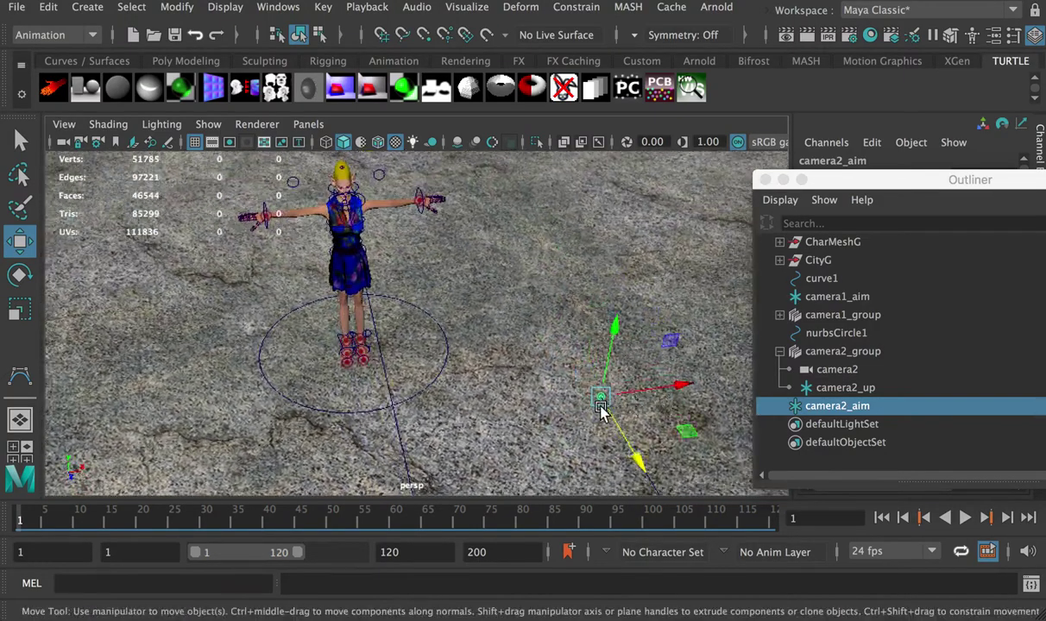
scroll(322, 188, "up", 1)
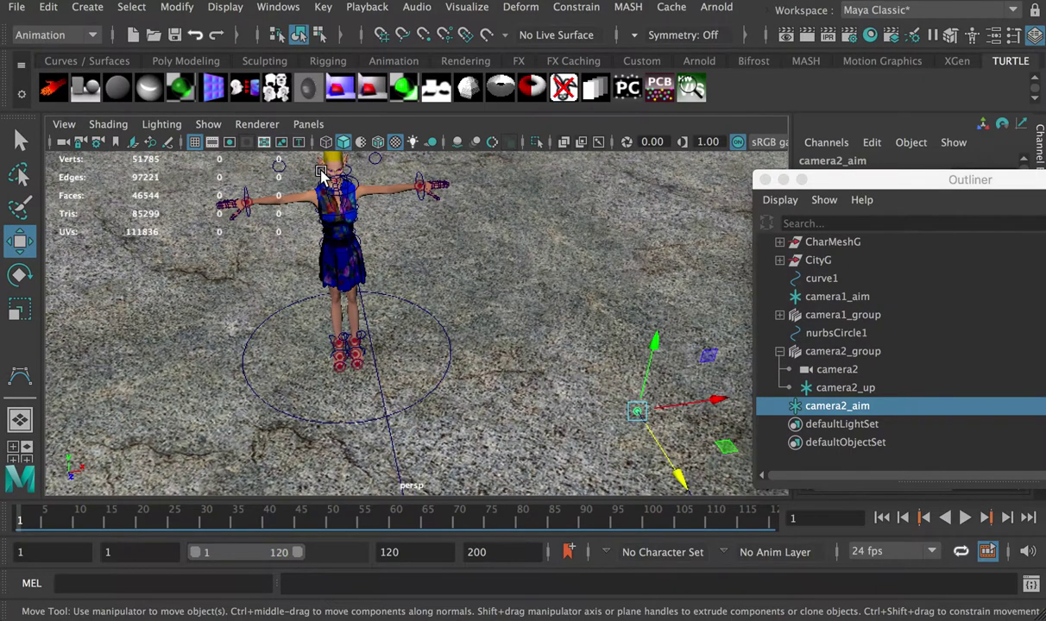
left_click(318, 175)
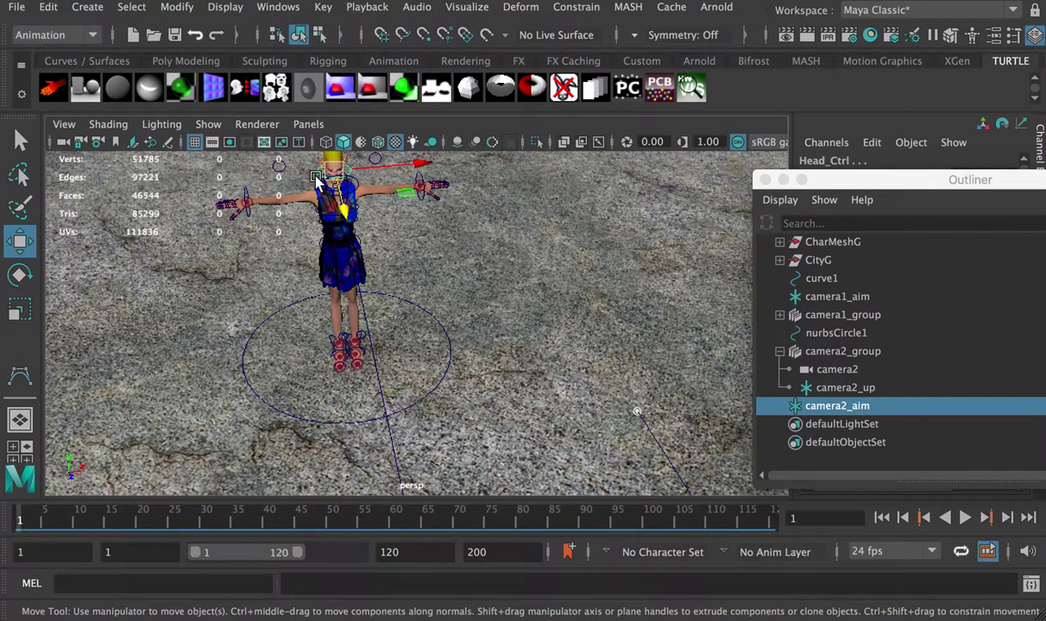
key("p")
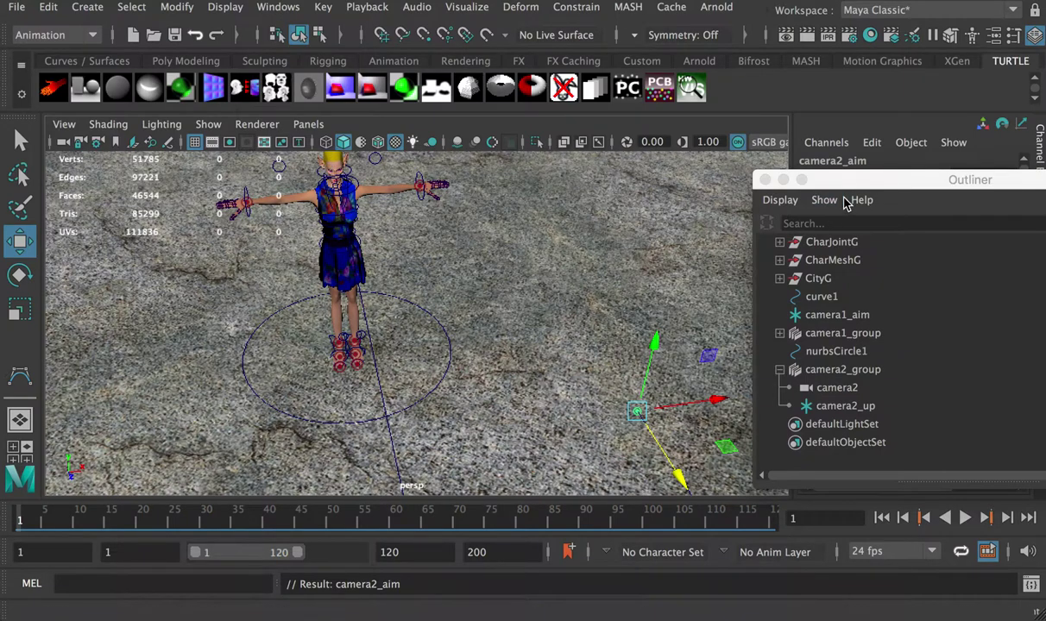
Reveal camera2_aim in the Outliner and examine its place under Head_Ctrl in the character control hierarchy.
left_click_drag(803, 179, 793, 178)
scroll(880, 276, "up", 3)
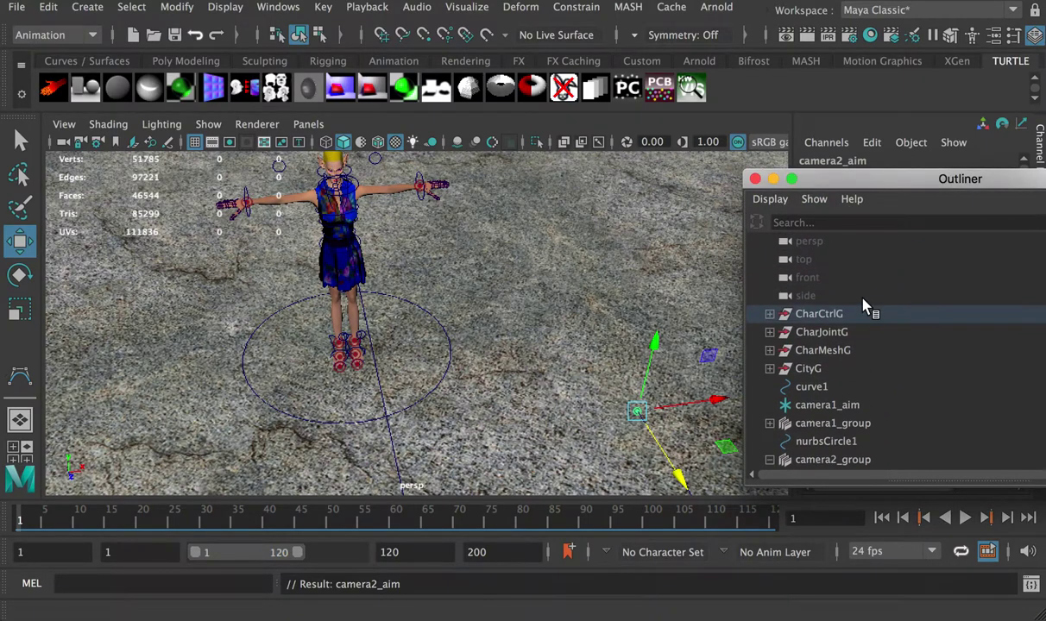
key("f")
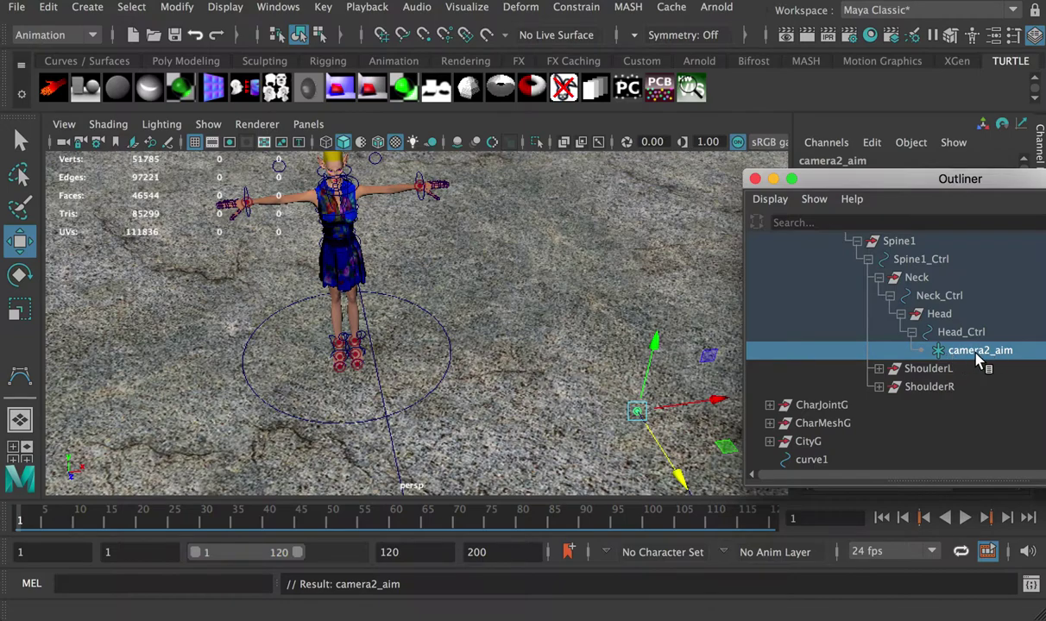
middle_click_drag(1001, 363, 942, 336)
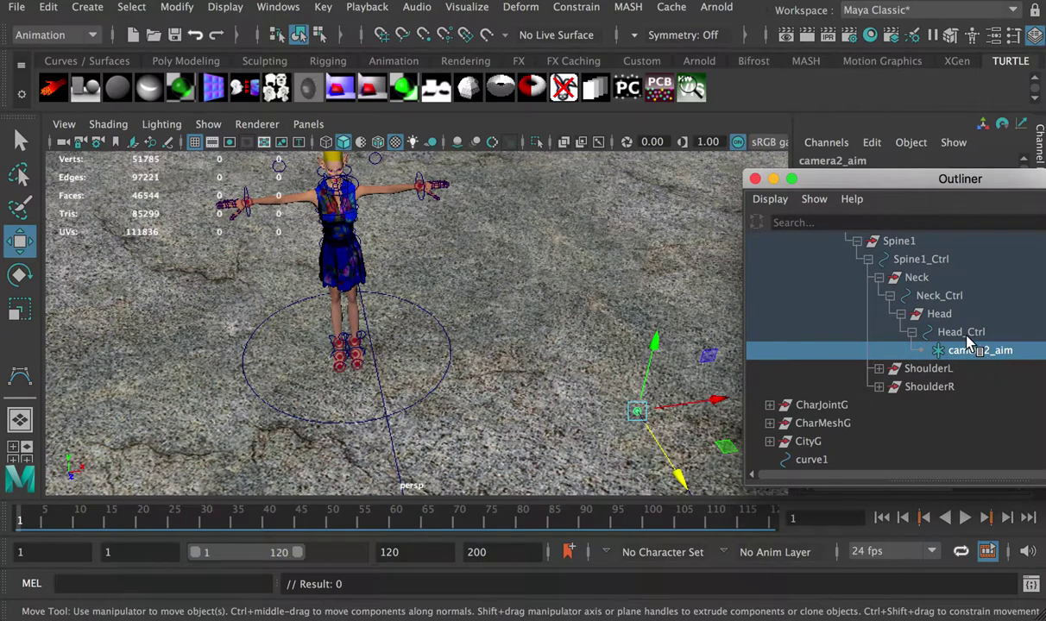
left_click(960, 335)
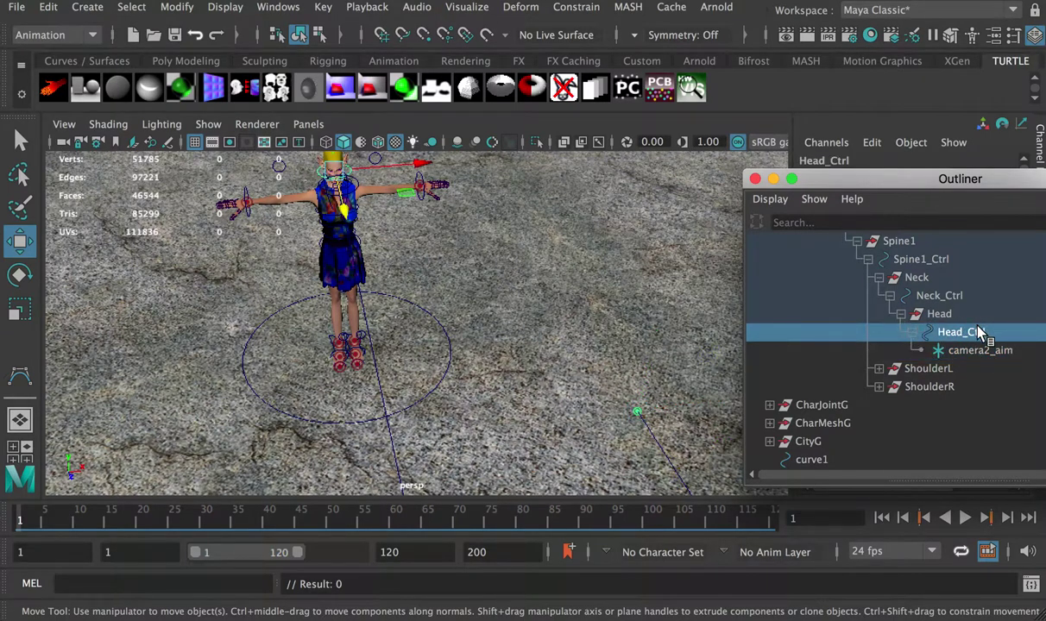
scroll(812, 327, "down", 1)
scroll(812, 327, "up", 4)
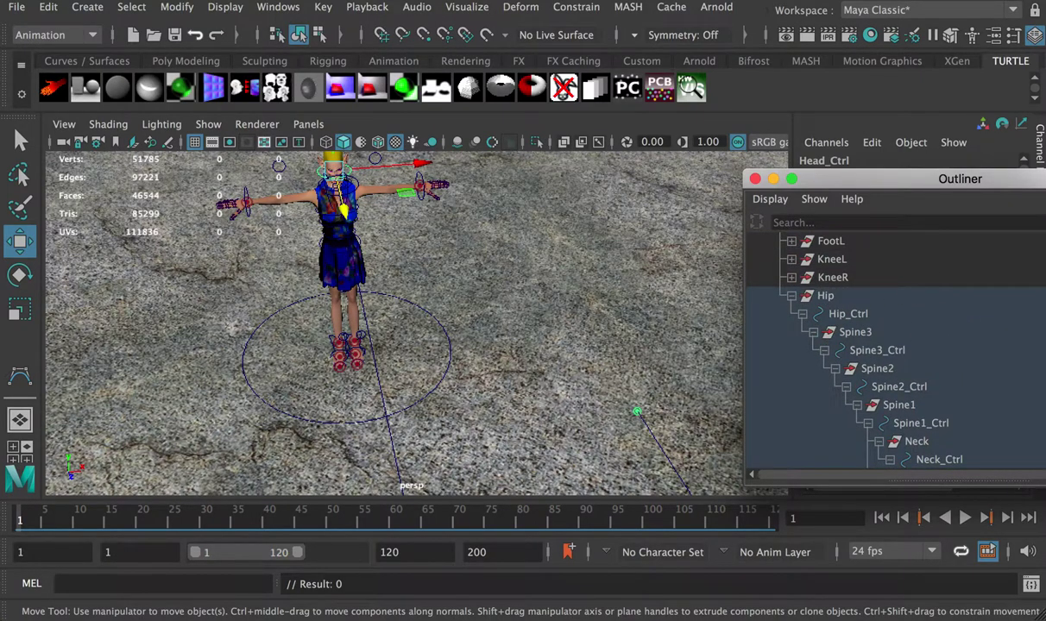
scroll(889, 345, "up", 3)
scroll(889, 345, "down", 5)
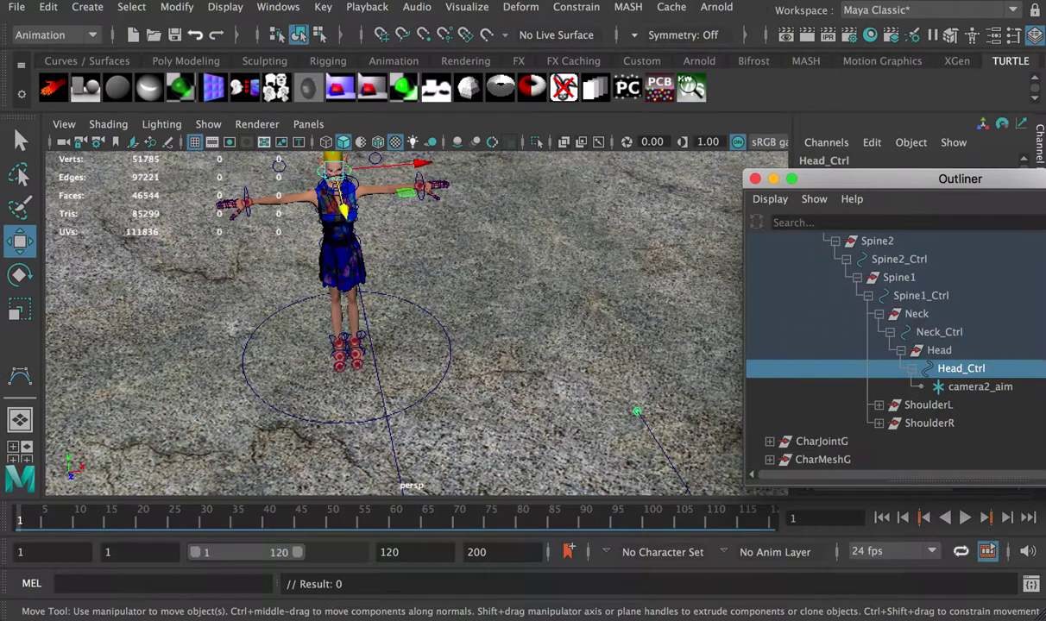
Set camera2_aim's Translate X, Y and Z to 0 so it snaps to the character's head control.
left_click_drag(906, 179, 731, 294)
left_click(805, 500)
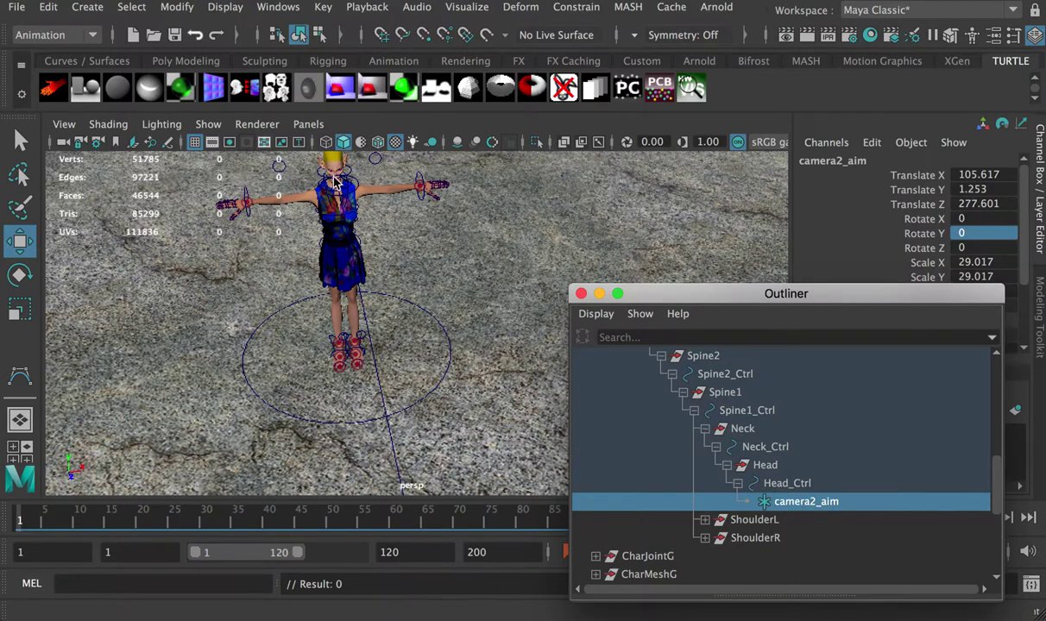
left_click(973, 204)
left_click(974, 174, "shift")
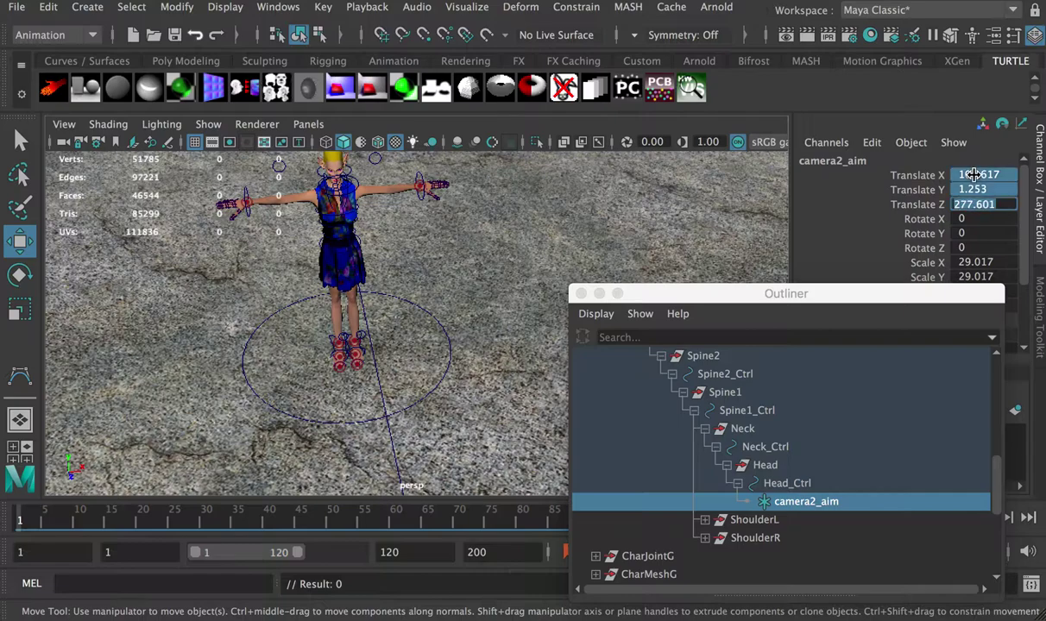
type("0")
key("Return")
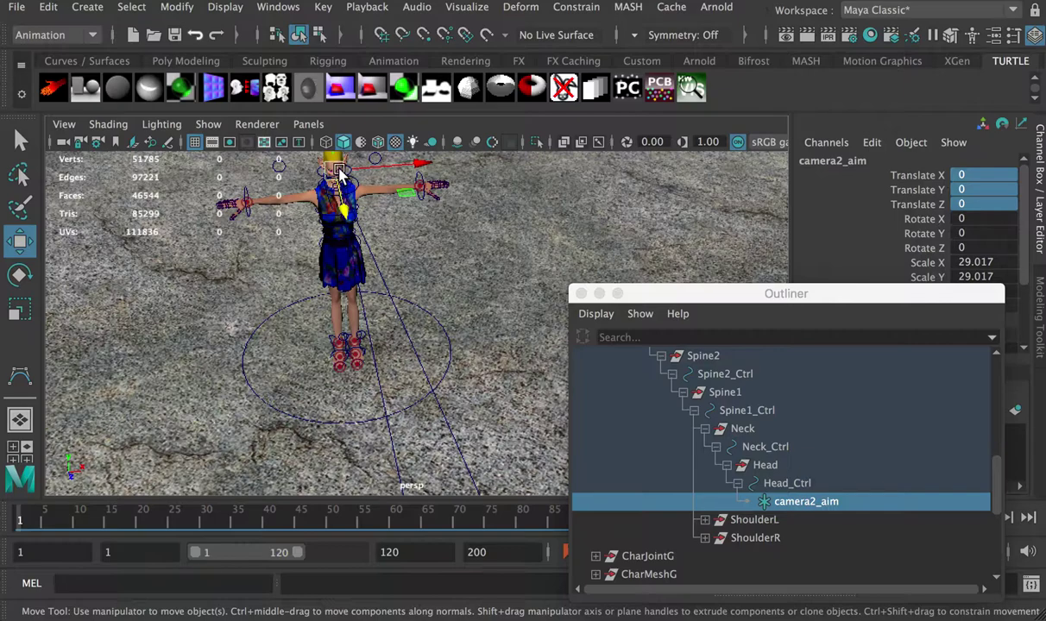
Unparent camera2_aim from Head_Ctrl, keeping its position at the character's head.
left_click_drag(744, 295, 752, 216)
left_click(811, 411)
left_click(811, 426)
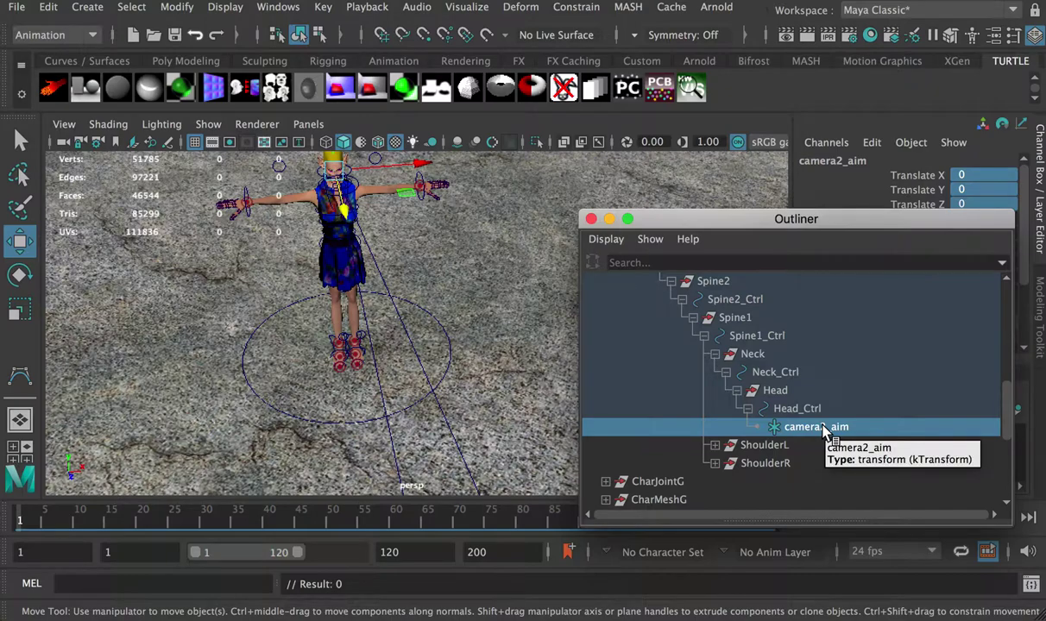
key("shift+p")
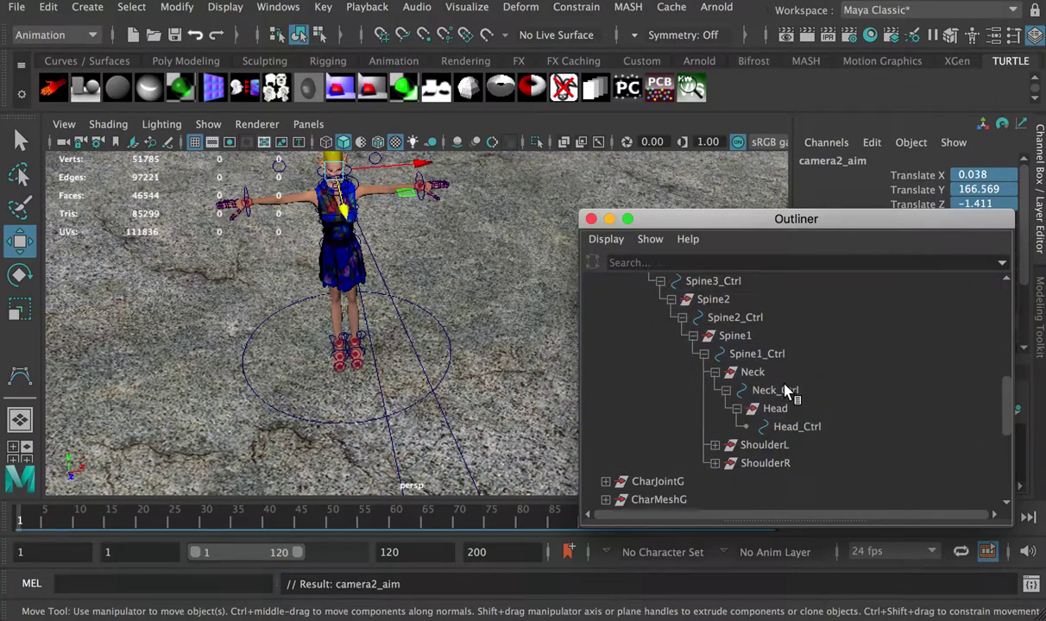
Collapse the CharCtrlG and camera2_group hierarchies in the Outliner and move the Outliner out of the way.
scroll(784, 391, "up", 6)
left_click(605, 354)
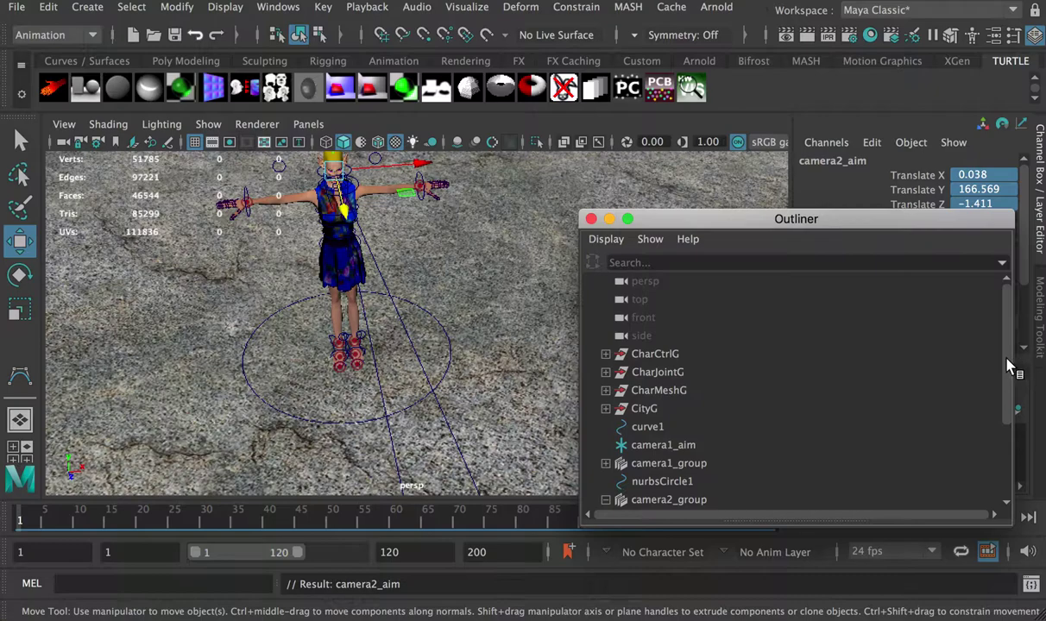
left_click_drag(1011, 367, 999, 498)
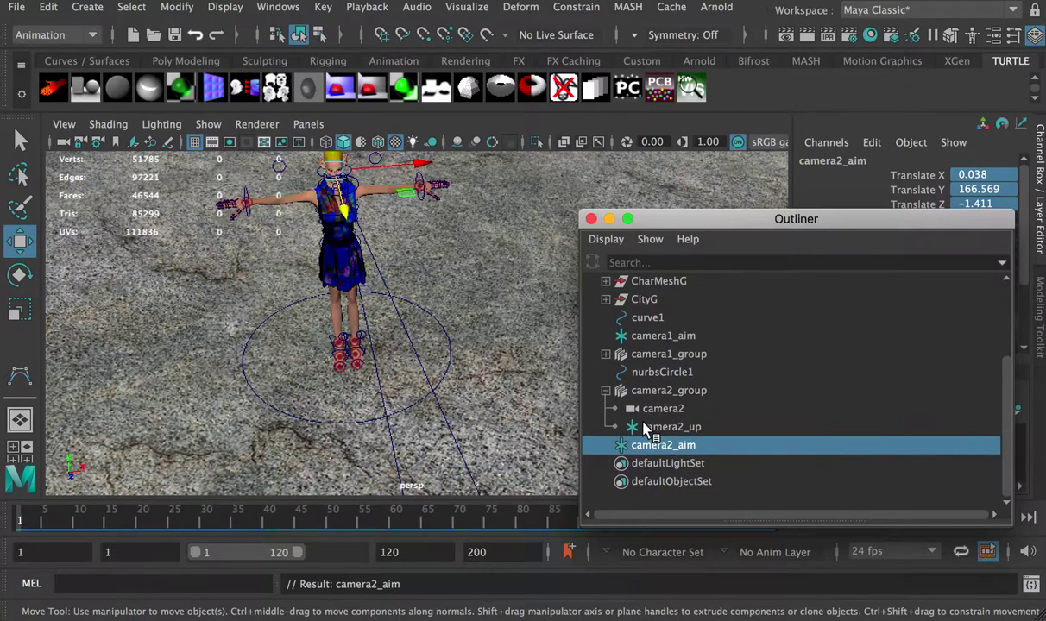
left_click(605, 390)
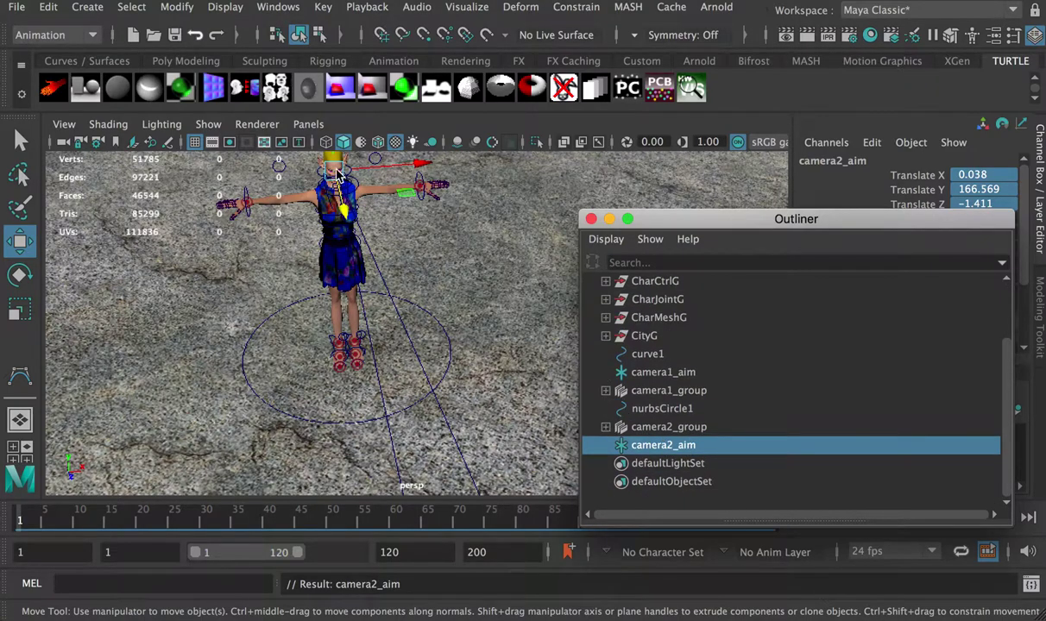
left_click_drag(686, 223, 1045, 277)
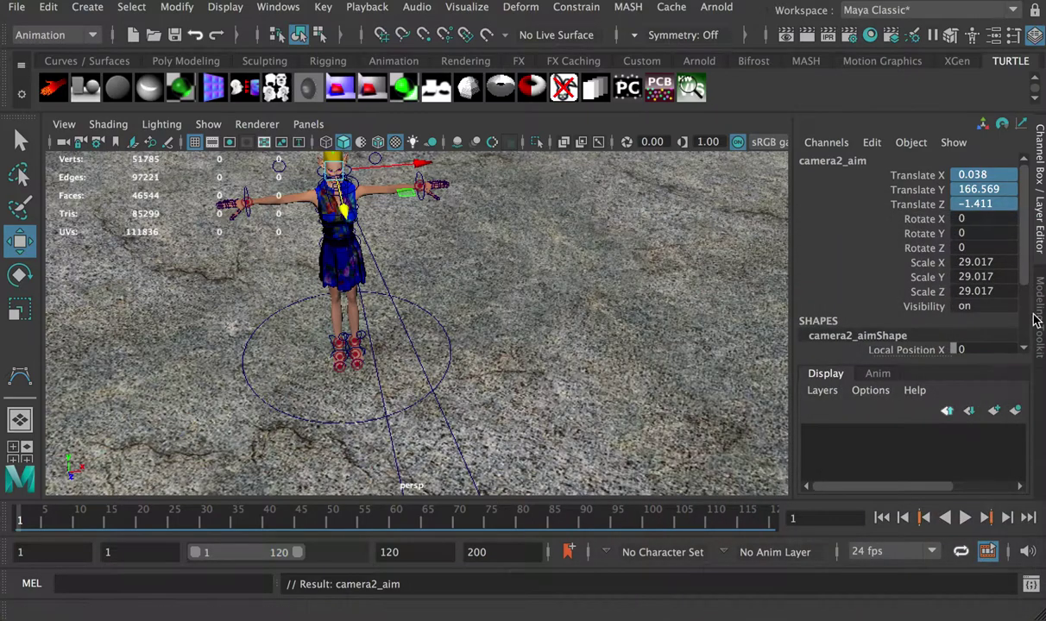
Show the two-pane layout with camera2's view replacing camera1 beside the perspective view, and clear the selection.
key("space")
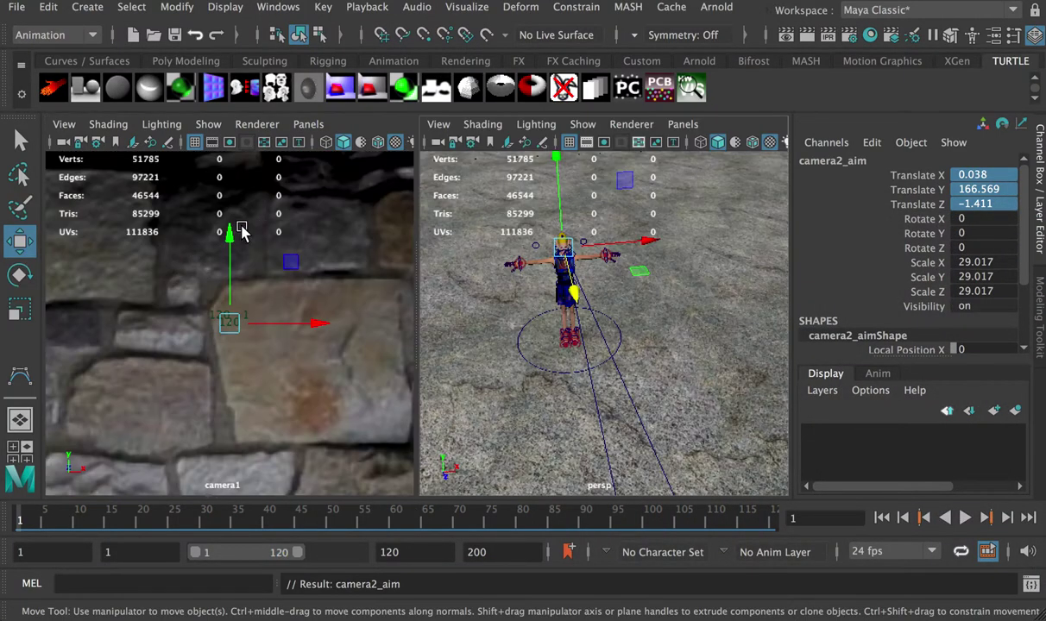
left_click(320, 128)
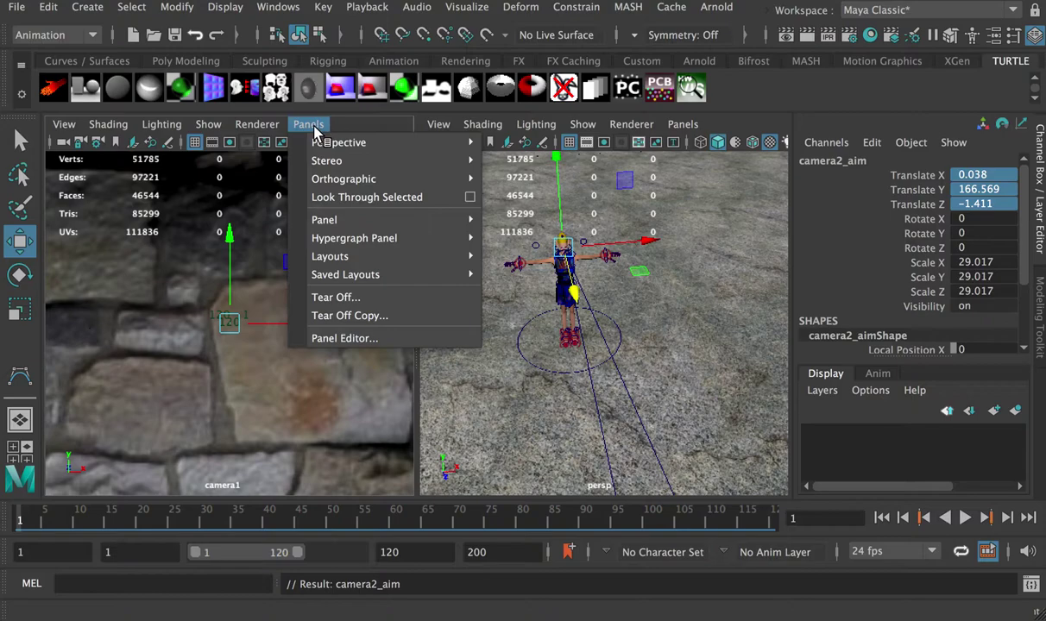
mouse_move(351, 145)
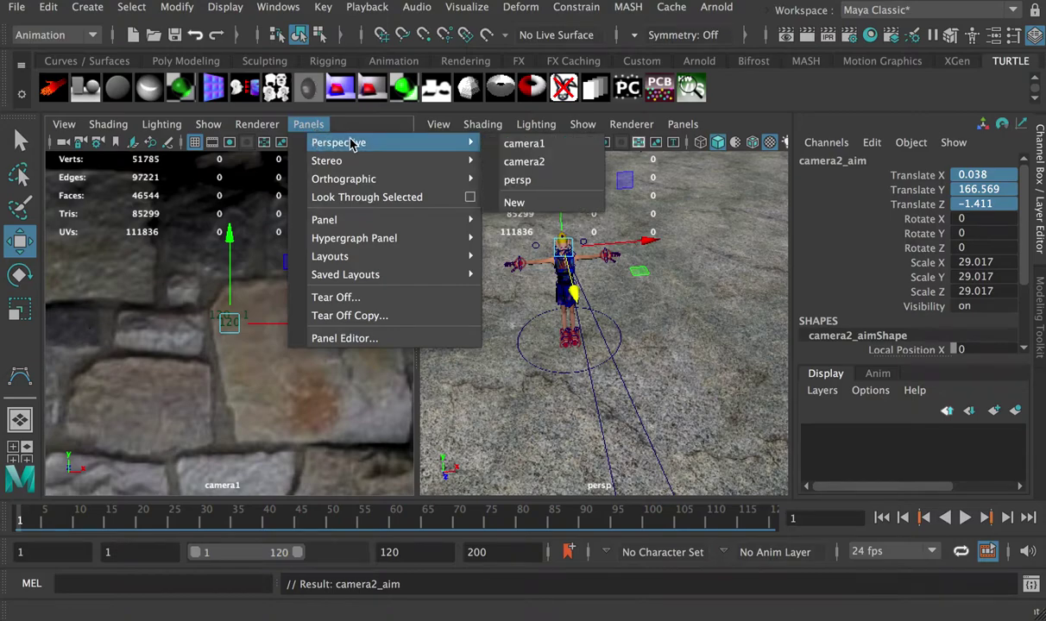
left_click(528, 164)
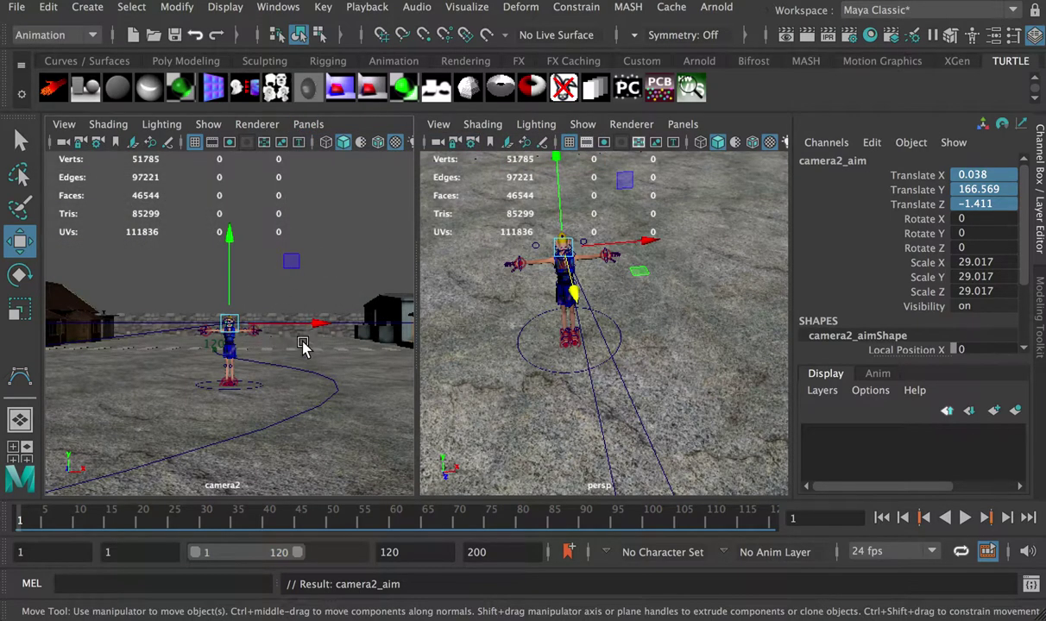
left_click(291, 184)
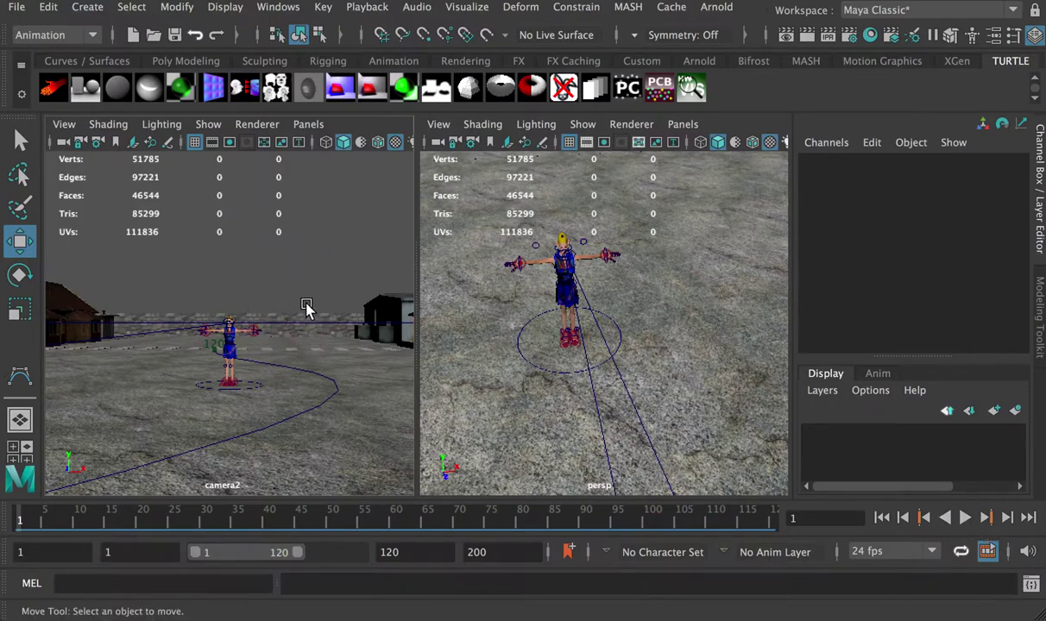
Play back the animation through camera2, enlarging its view to full size, and stop the playback.
left_click(964, 518)
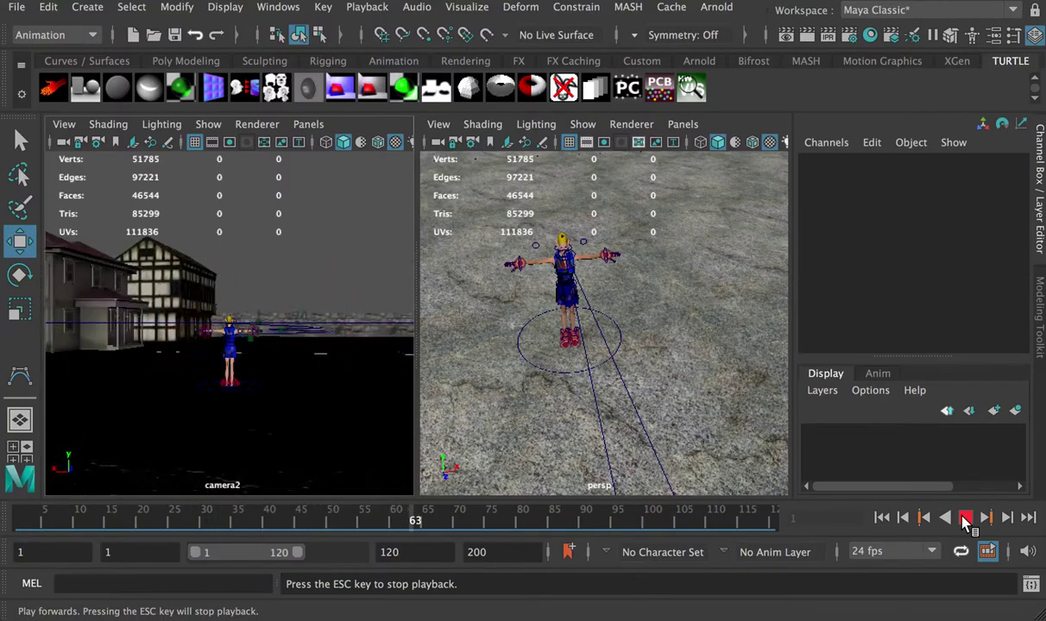
key("space")
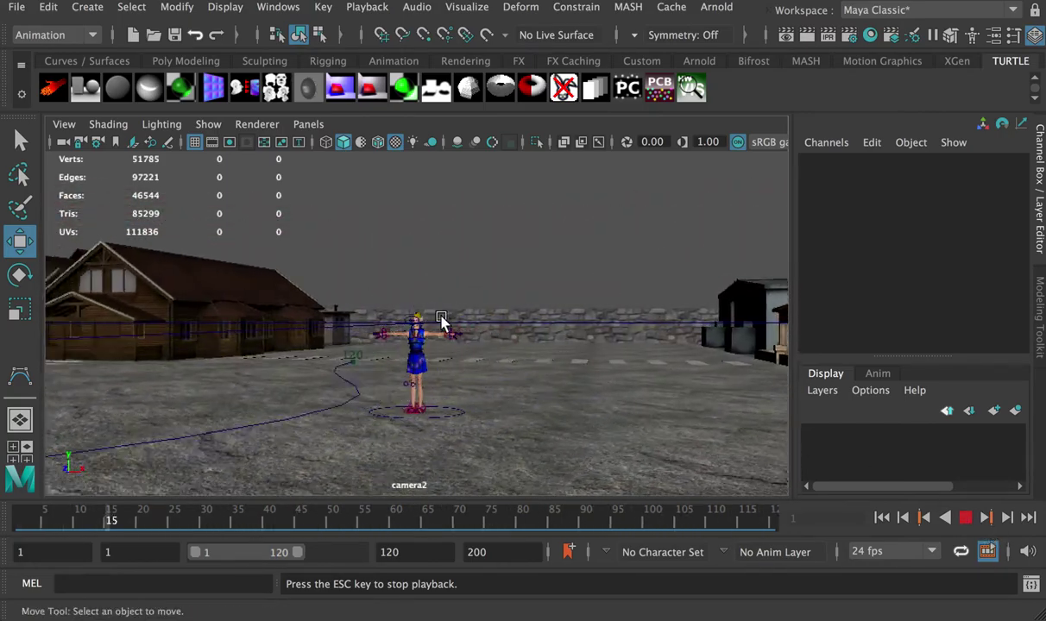
left_click(967, 519)
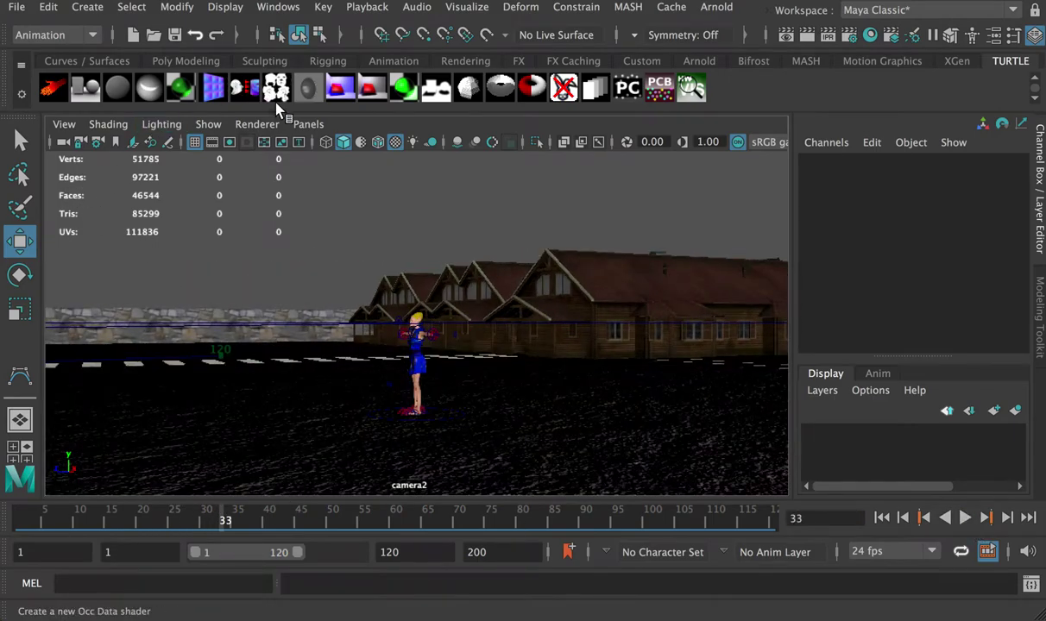
Switch the full-size view to camera1 and review its animation by playing it and scrubbing the timeline to frame 34.
left_click(311, 125)
mouse_move(338, 142)
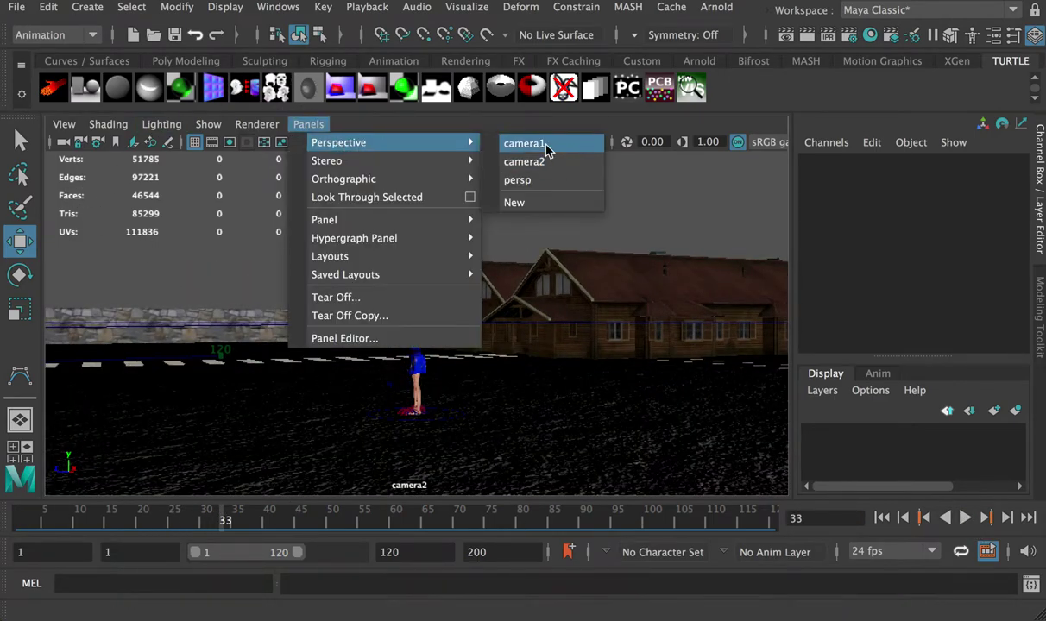
left_click(545, 142)
left_click(965, 518)
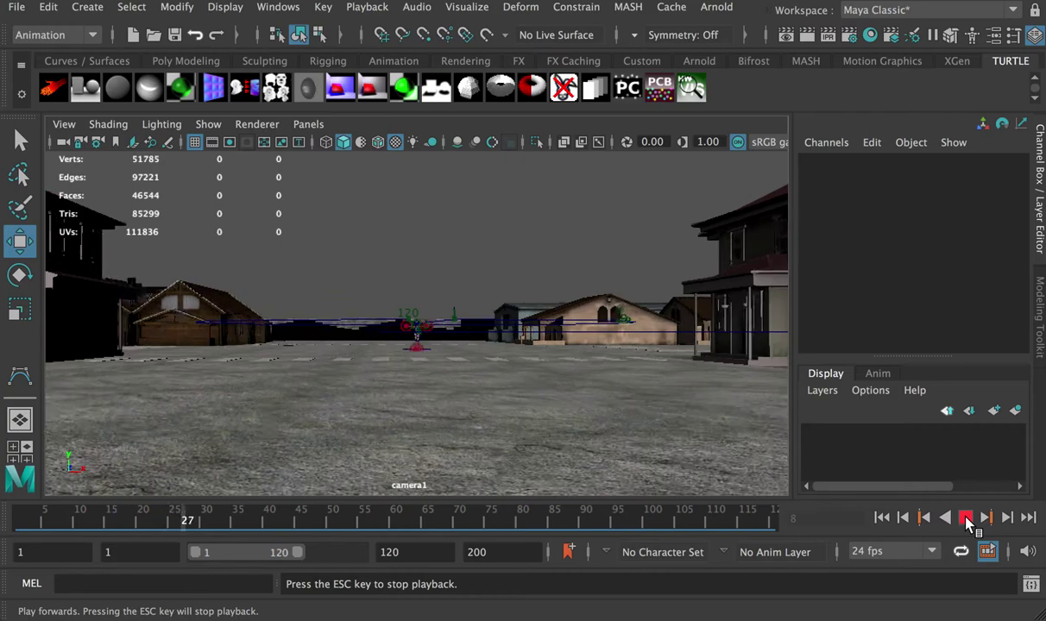
left_click(966, 518)
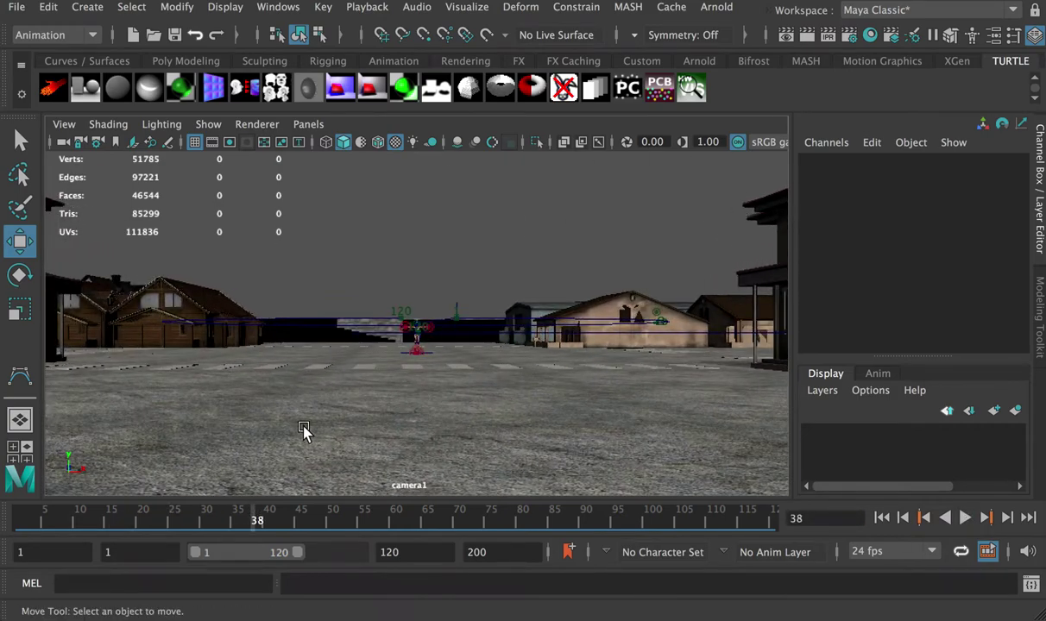
left_click_drag(71, 518, 4, 516)
left_click_drag(90, 516, 232, 520)
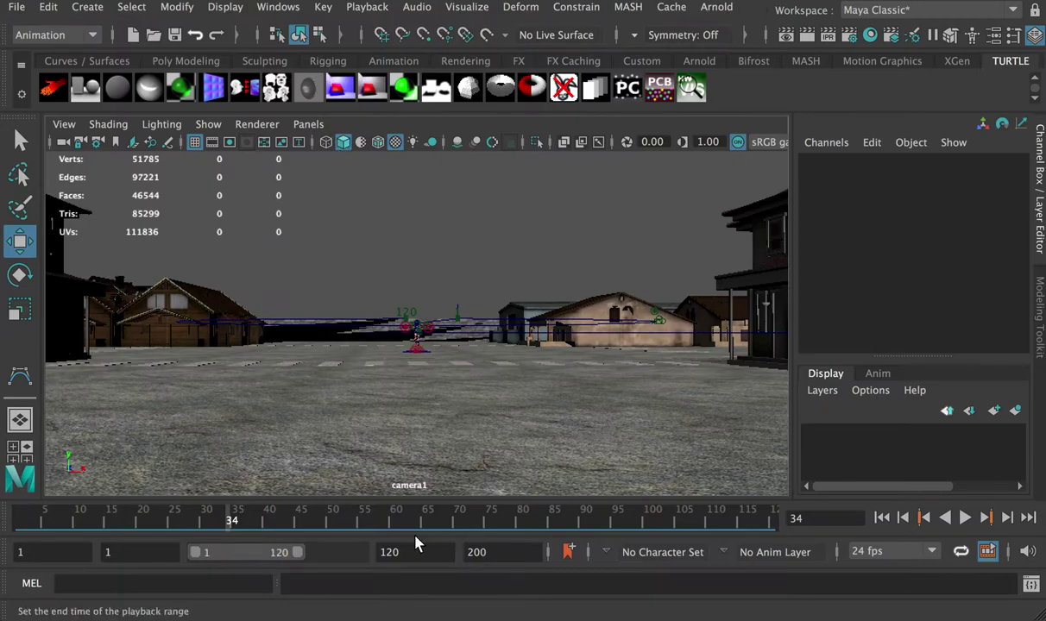
Open the Playblast options and set the format to avfoundation with H.264 encoding.
left_click(274, 9)
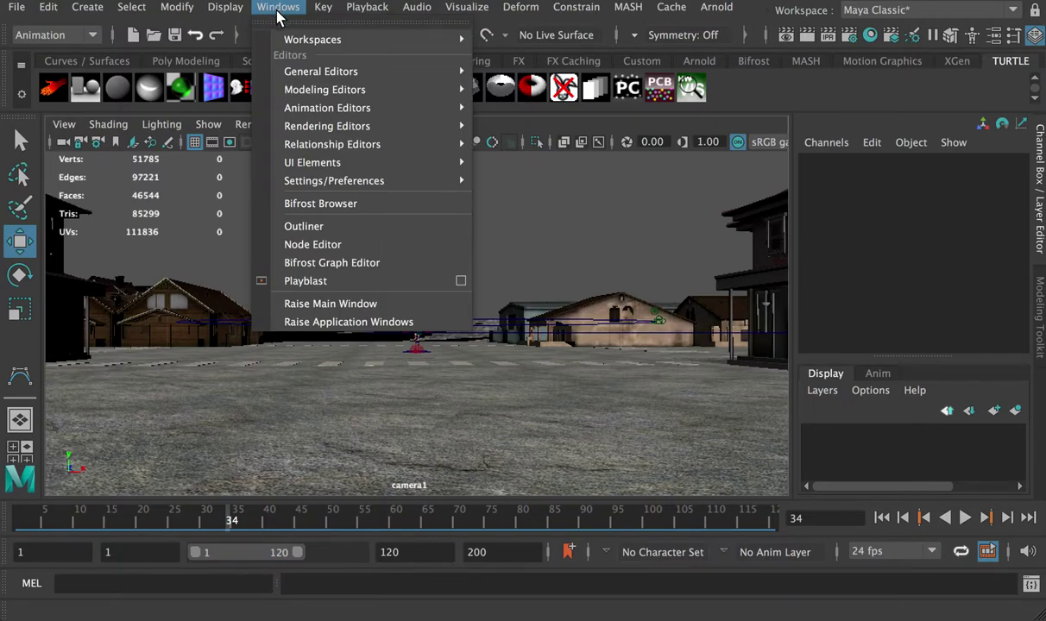
left_click(461, 281)
left_click_drag(571, 257, 388, 132)
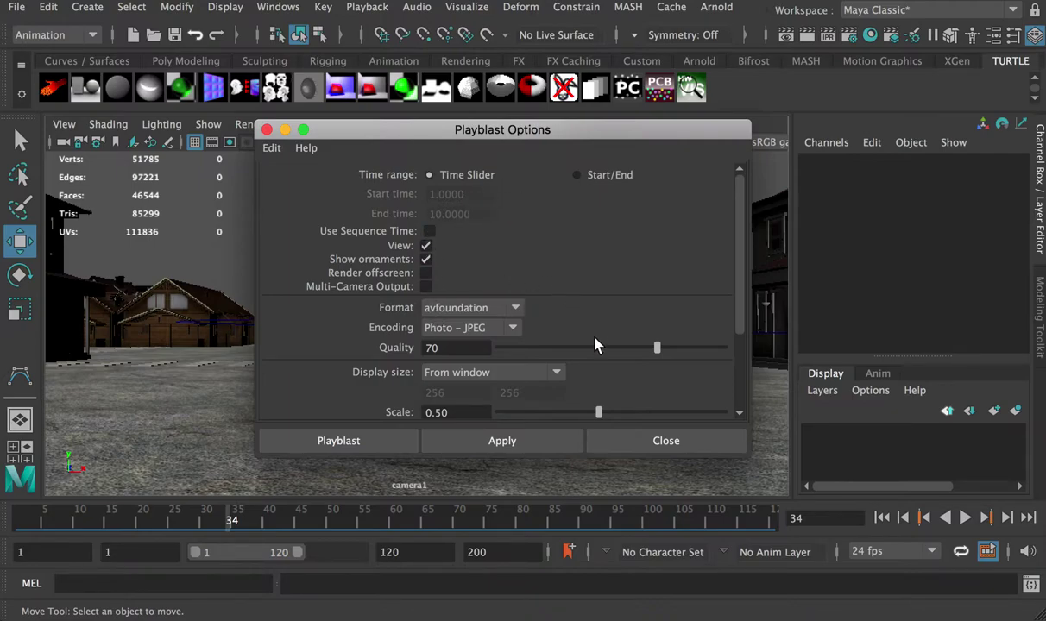
left_click(503, 309)
left_click(431, 326)
left_click(511, 332)
left_click(471, 364)
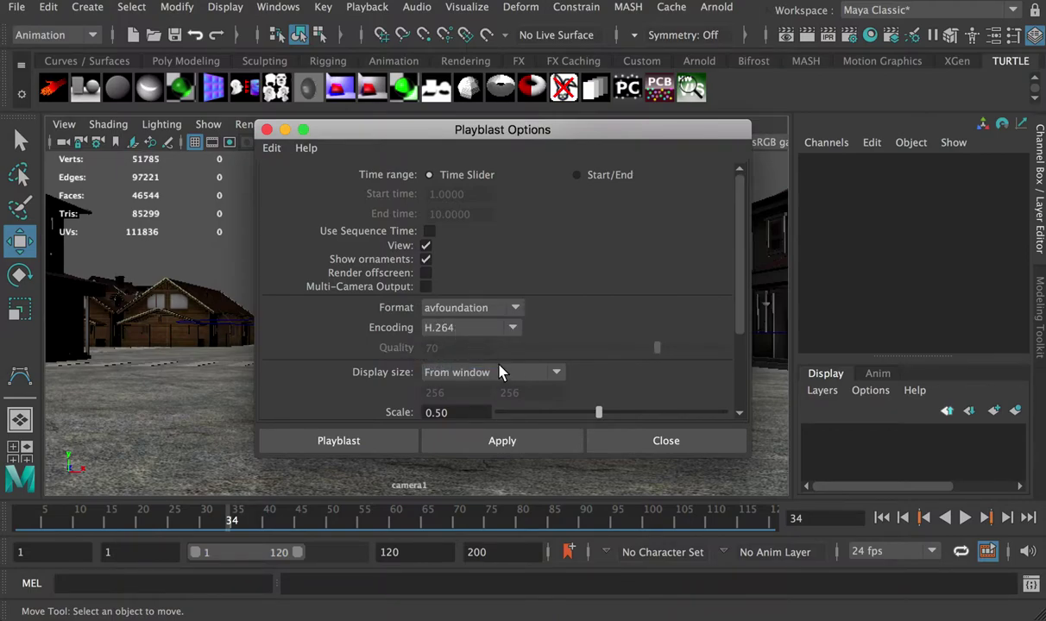
Set the playblast display size to From Render Settings.
left_click_drag(742, 313, 737, 373)
left_click(470, 263)
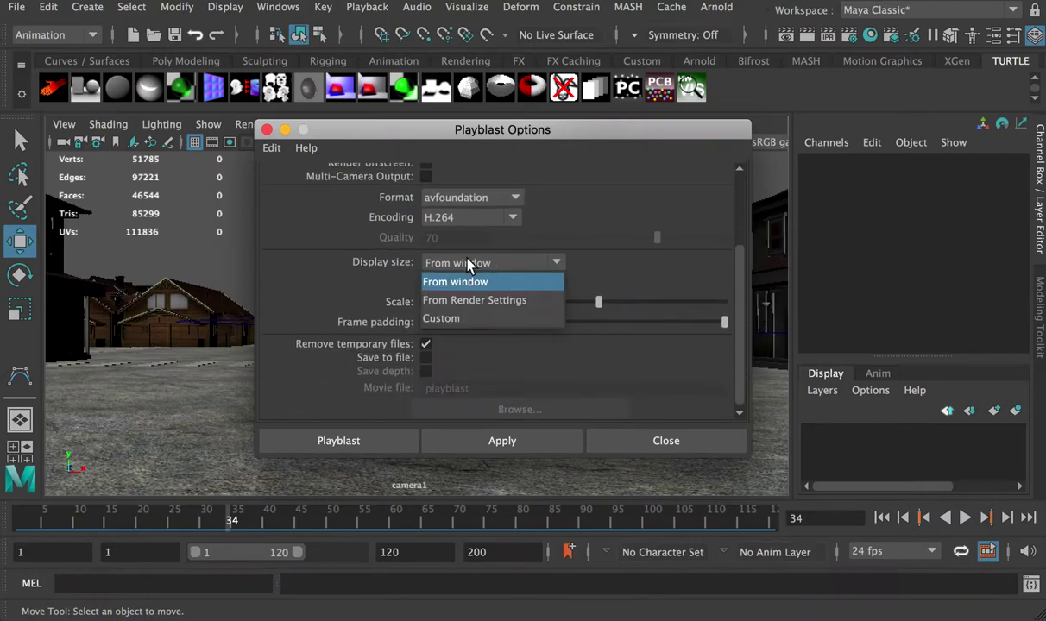
left_click(488, 300)
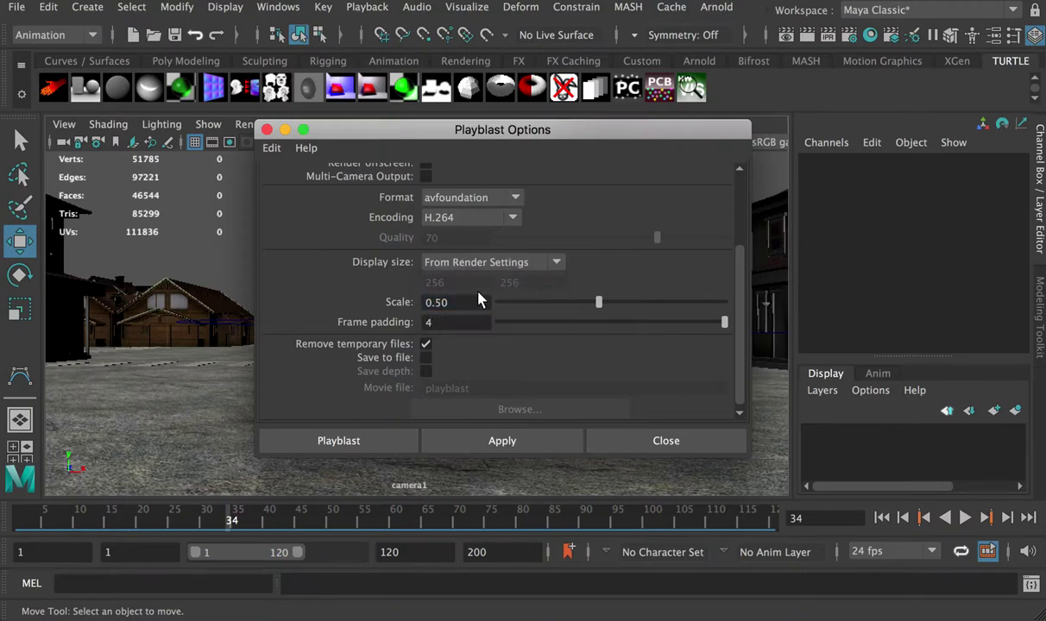
Open the Render Settings and set the output image format to jpeg.
left_click(848, 40)
left_click_drag(448, 133, 564, 22)
left_click(543, 227)
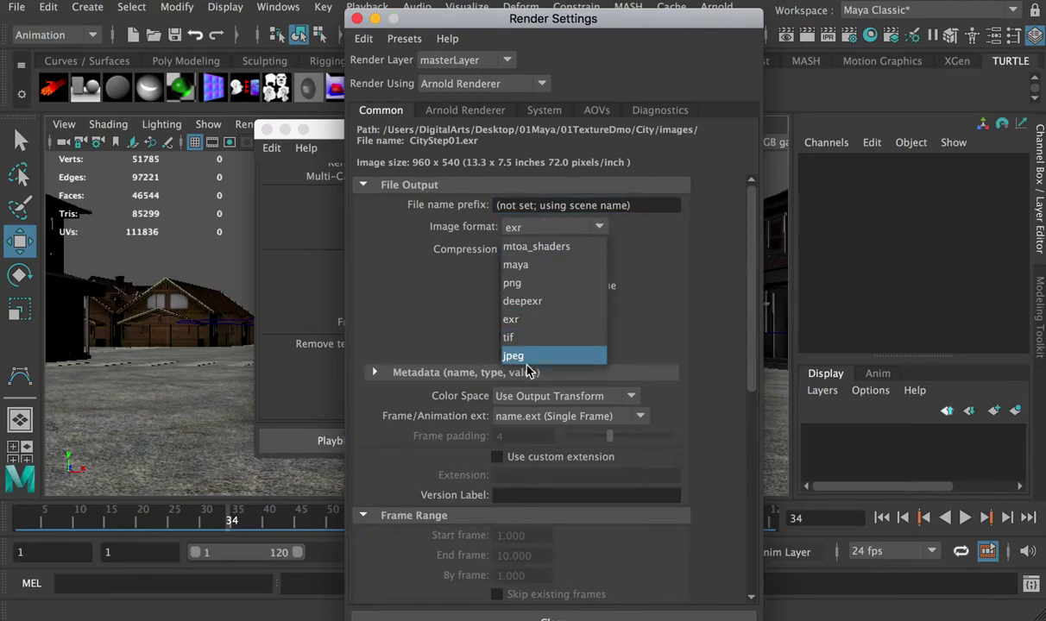
left_click(514, 356)
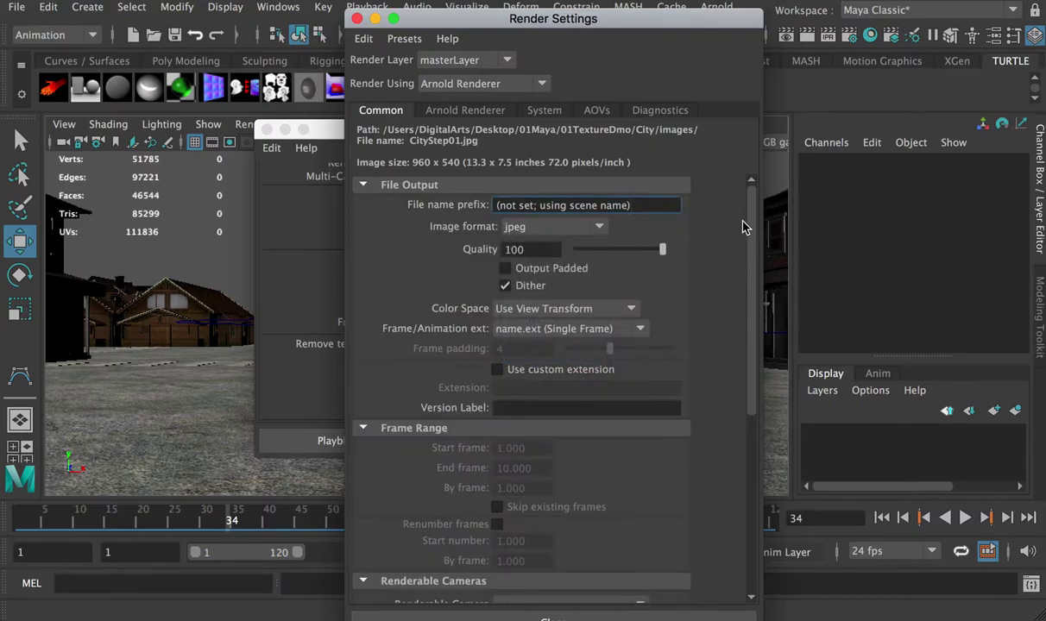
Set the render image size to the HD_1080 preset and close the Render Settings.
left_click_drag(744, 227, 744, 424)
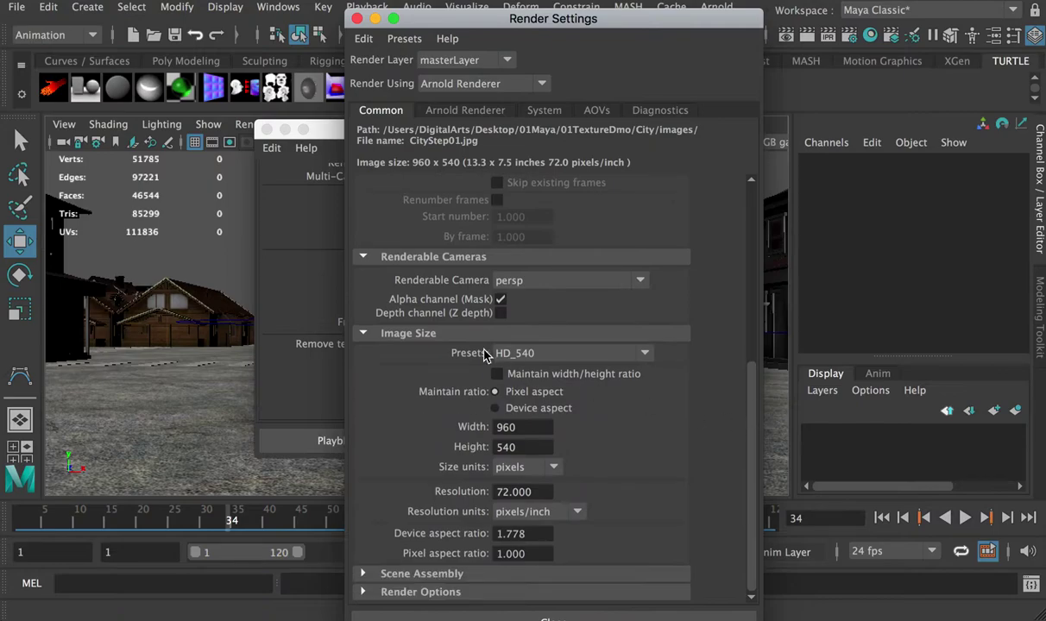
left_click(530, 356)
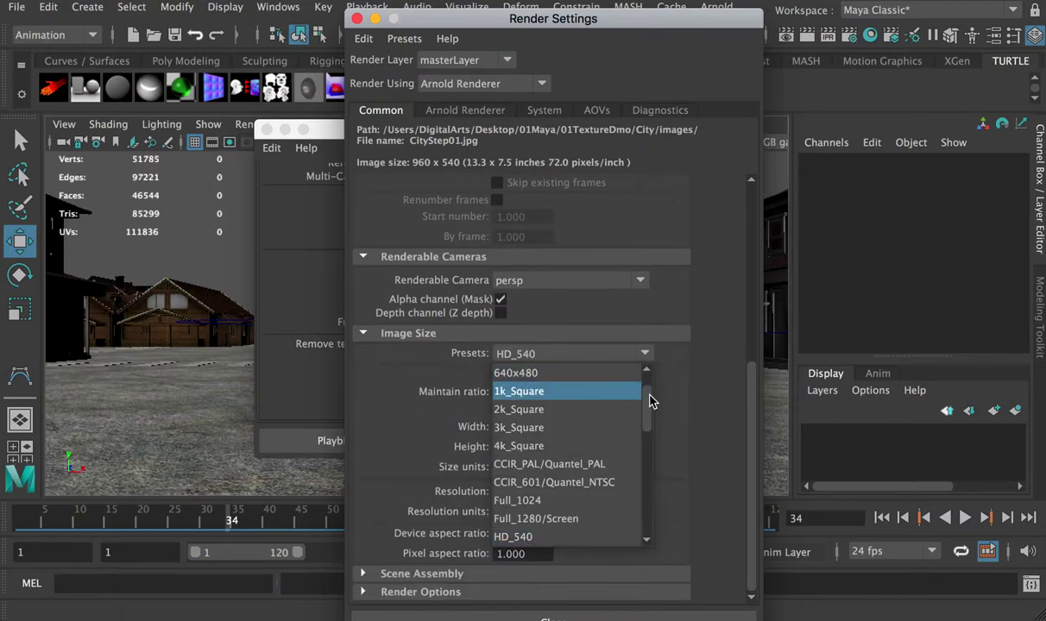
left_click_drag(651, 406, 648, 427)
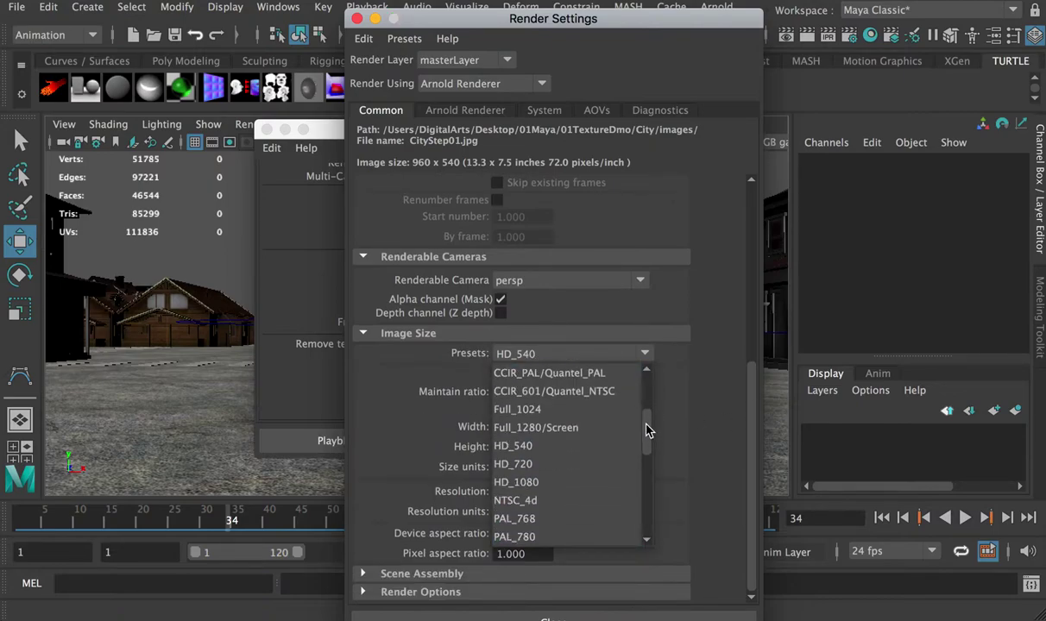
left_click(535, 484)
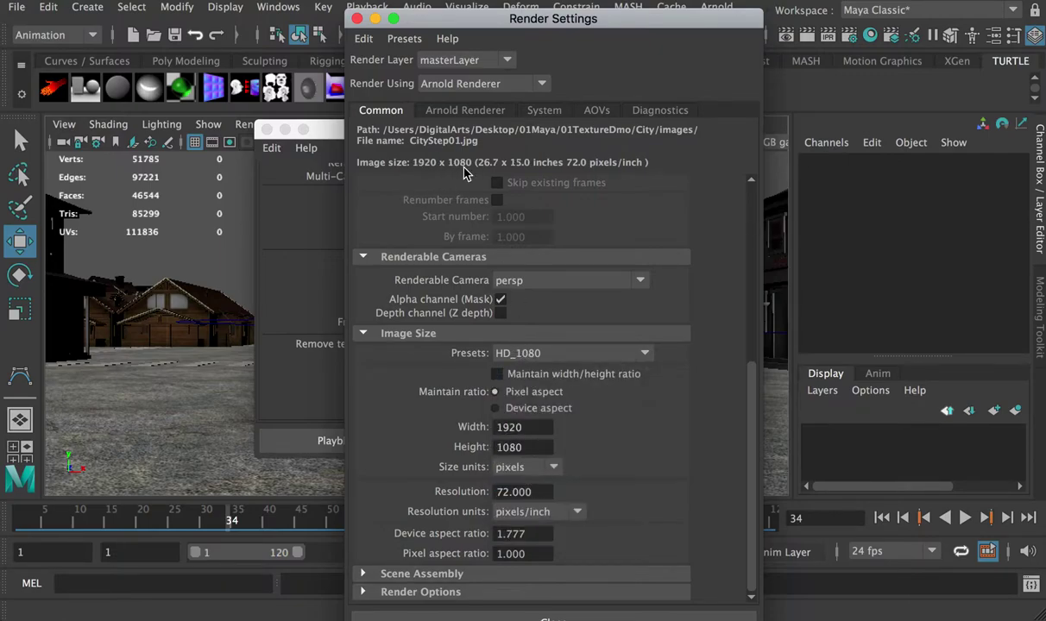
left_click_drag(426, 20, 430, 9)
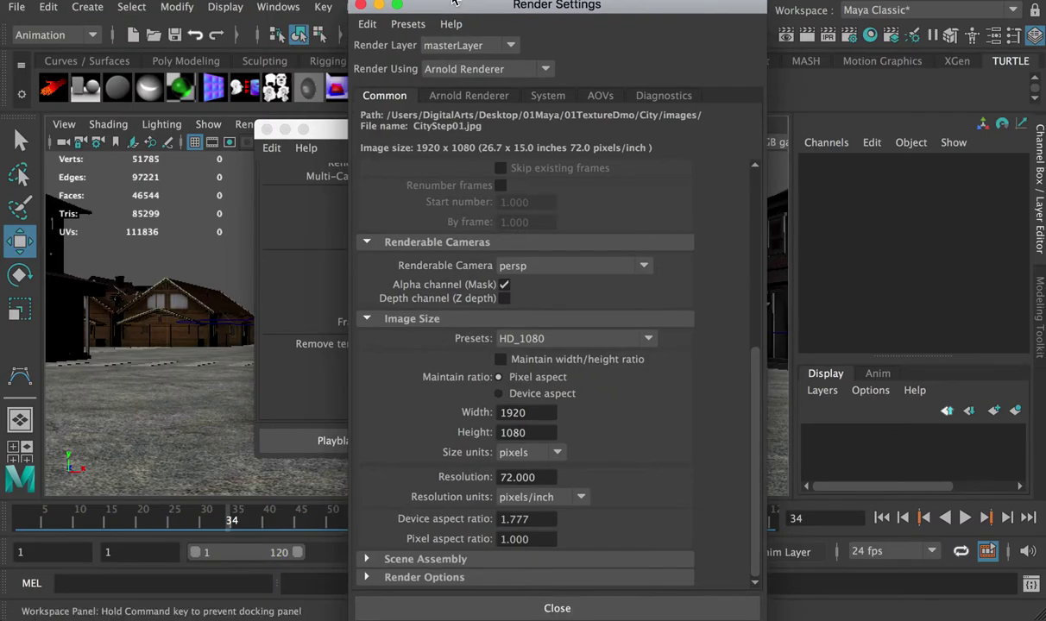
left_click(359, 7)
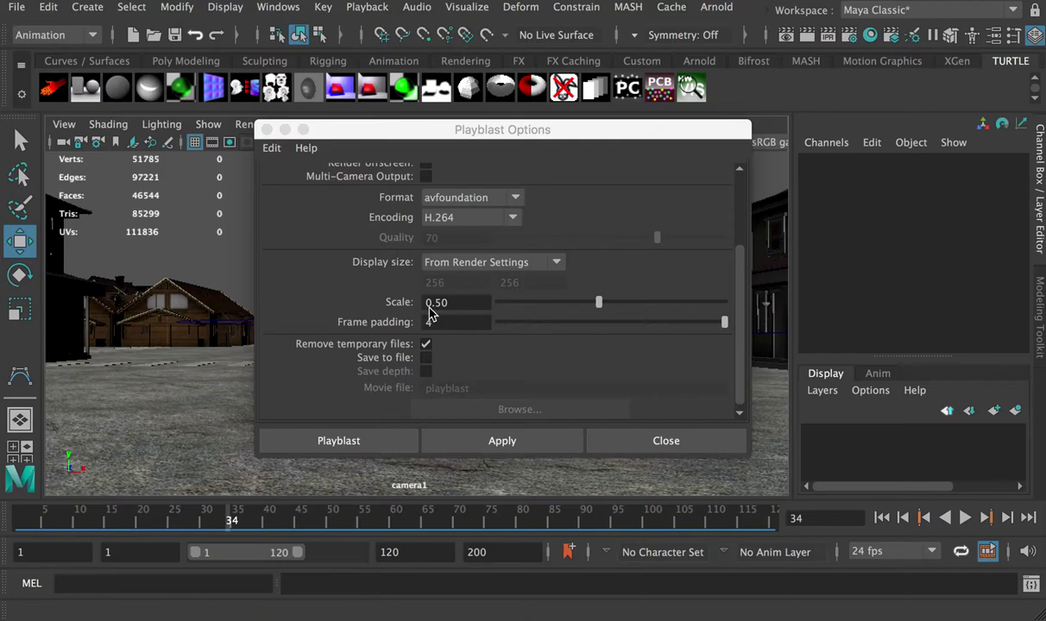
Set the playblast scale to 1.00 and enable saving to file.
left_click_drag(601, 307, 907, 305)
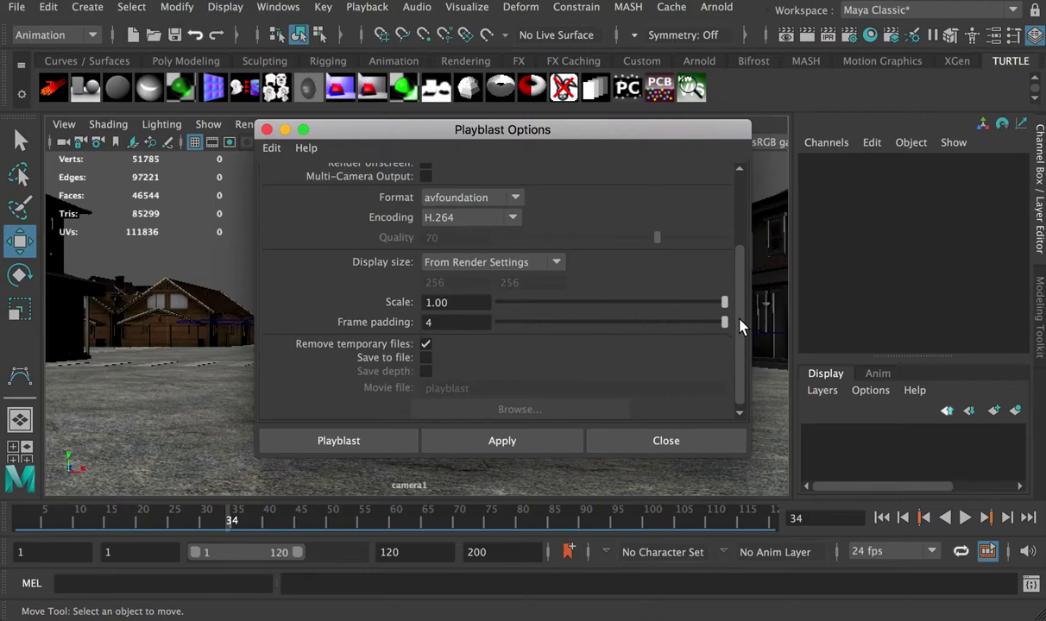
scroll(739, 347, "down", 1)
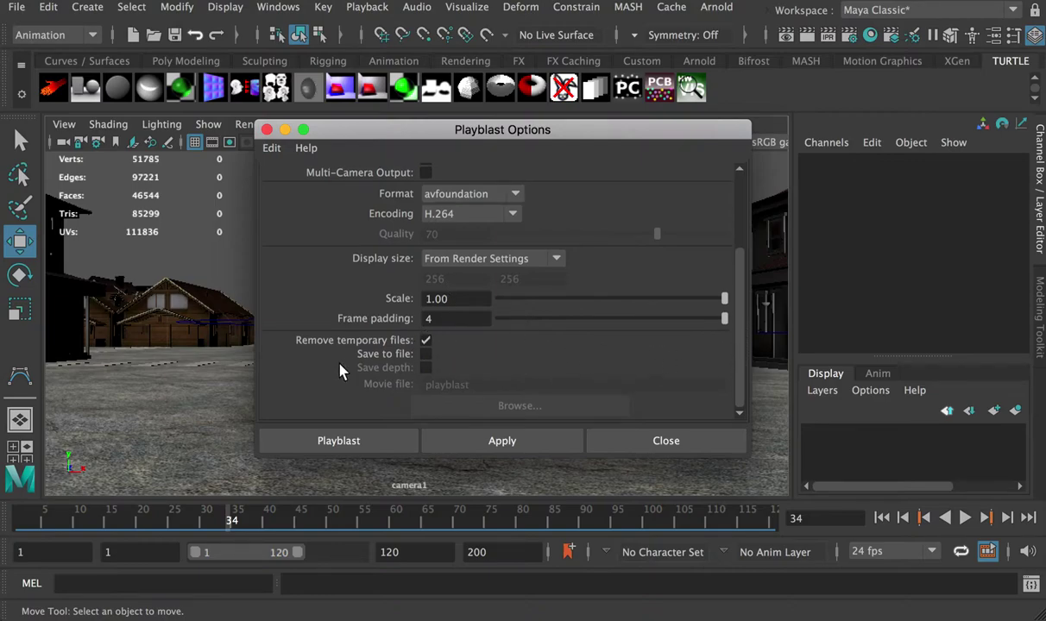
left_click(426, 355)
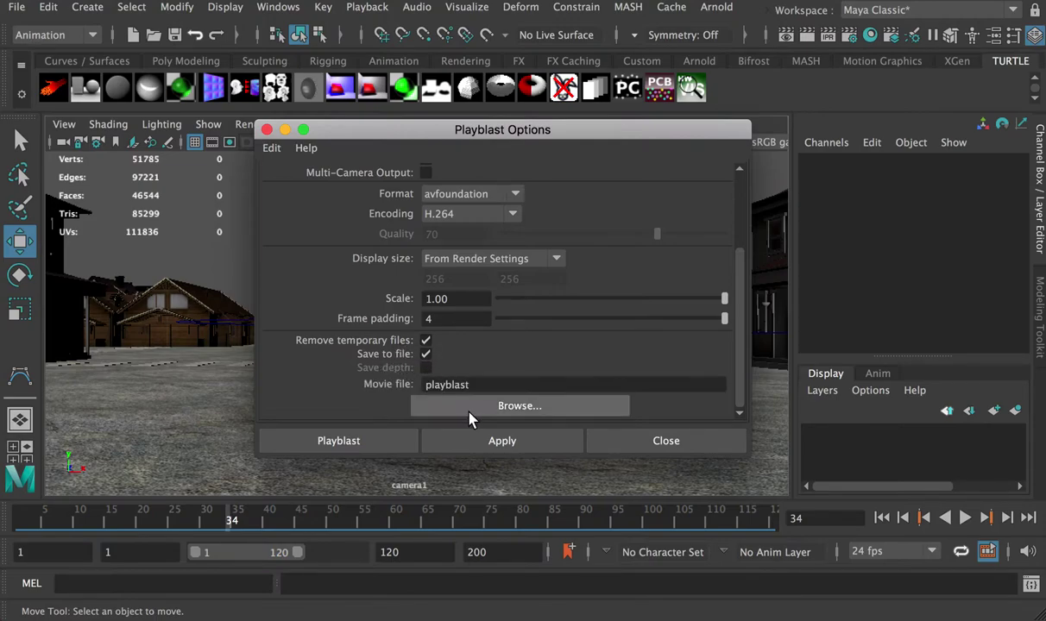
Set the movie file to Camera2 in the City project's movies folder and run the playblast.
left_click(498, 407)
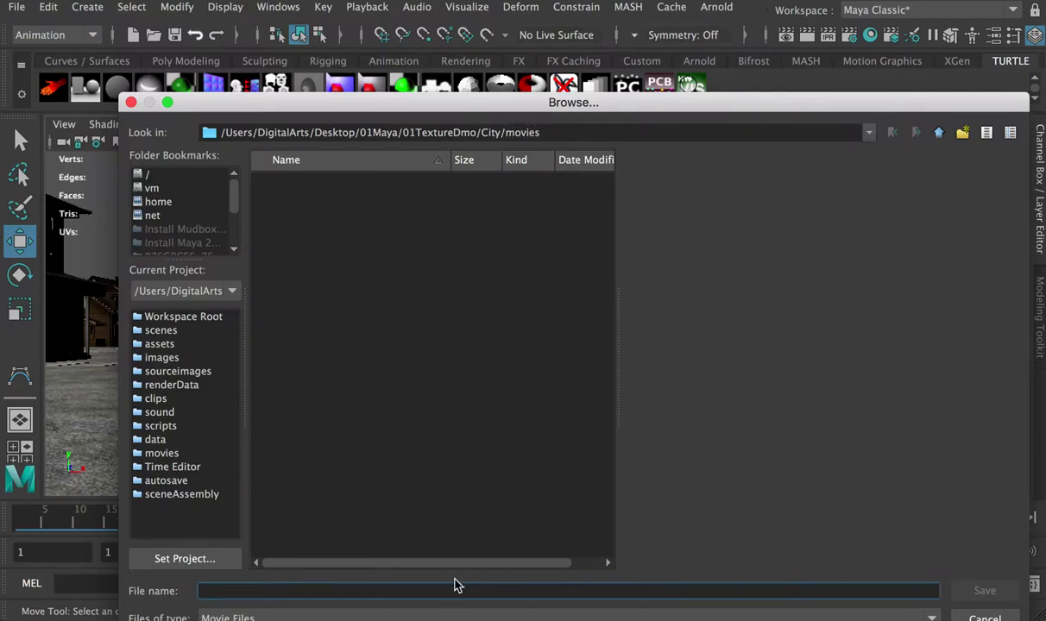
type("Camera2")
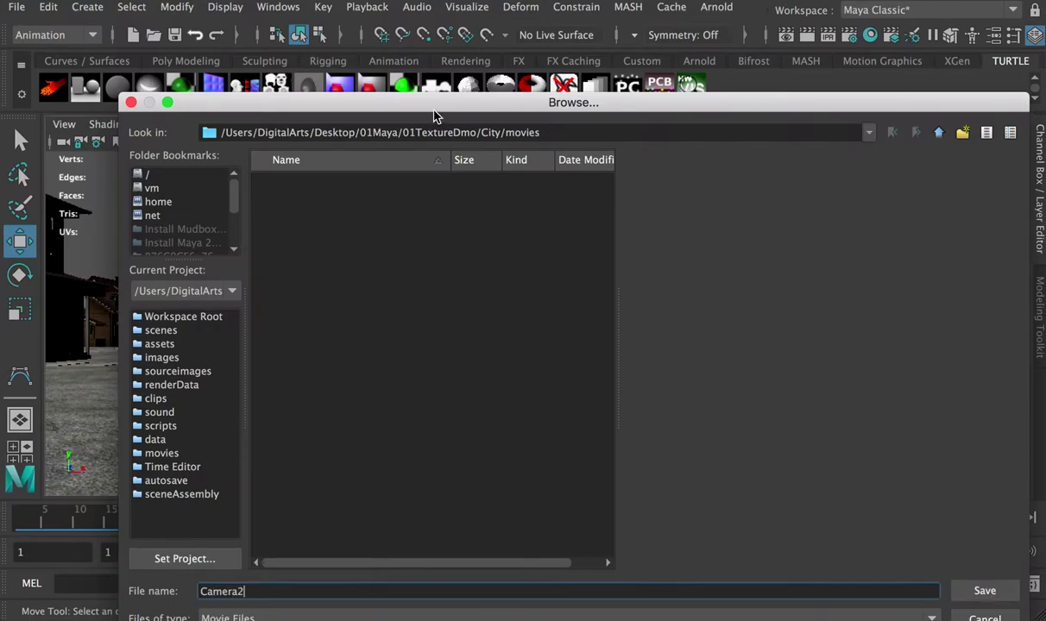
left_click_drag(431, 104, 421, 50)
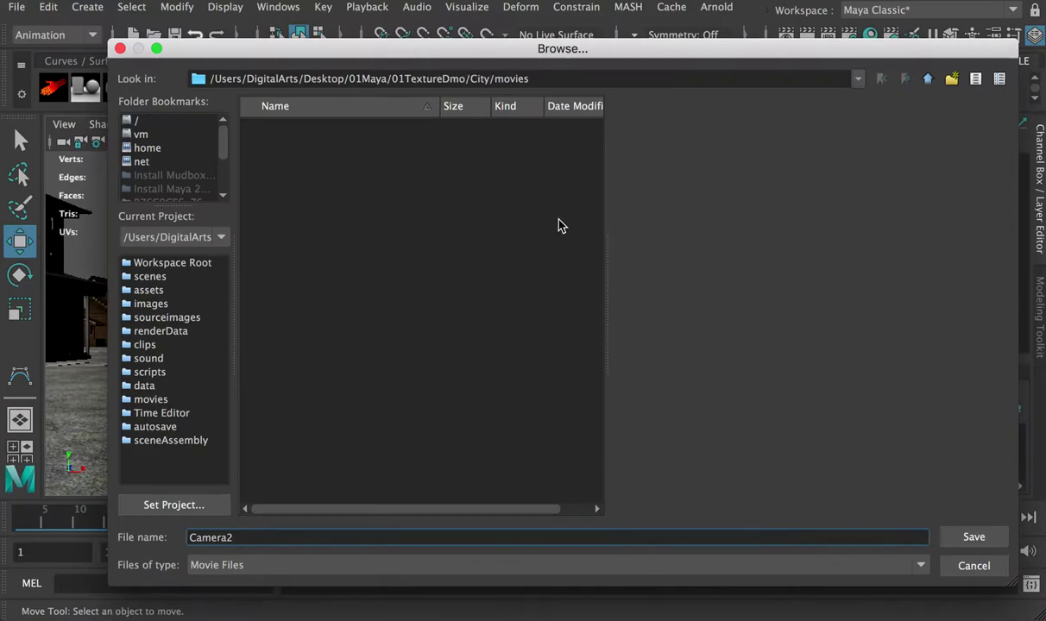
left_click(973, 537)
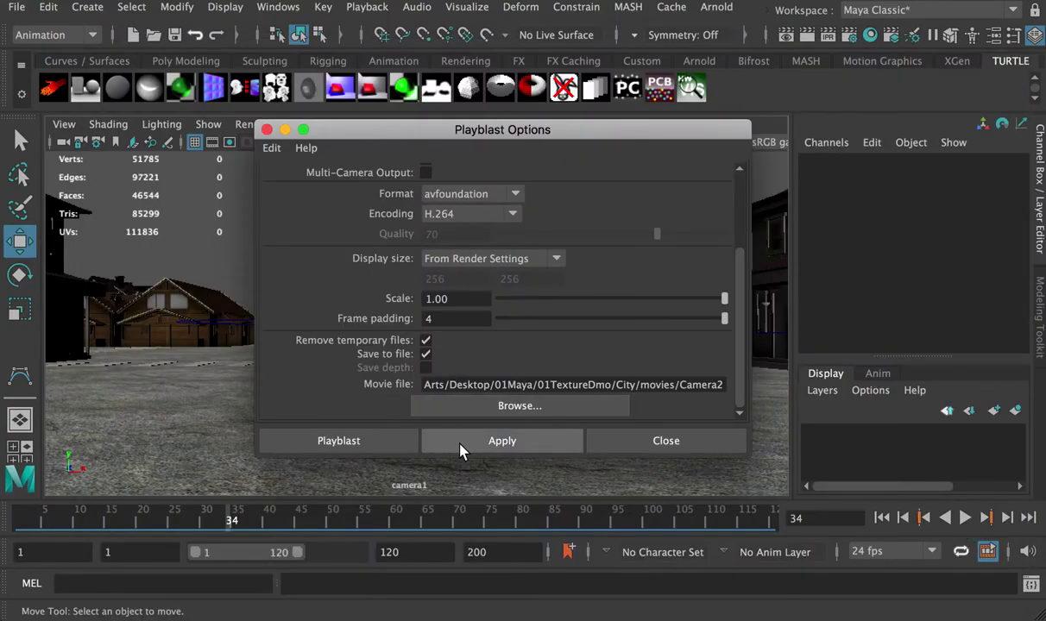
left_click(361, 449)
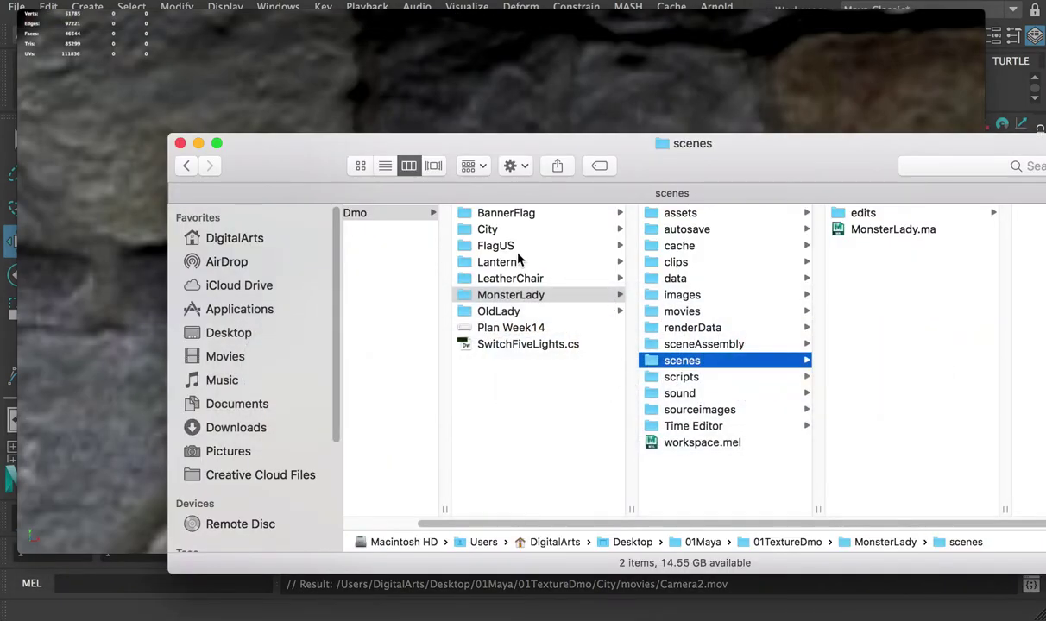
In Finder, locate and select Camera2.mov in the City project's movies folder.
left_click(513, 250)
left_click(496, 231)
left_click(686, 310)
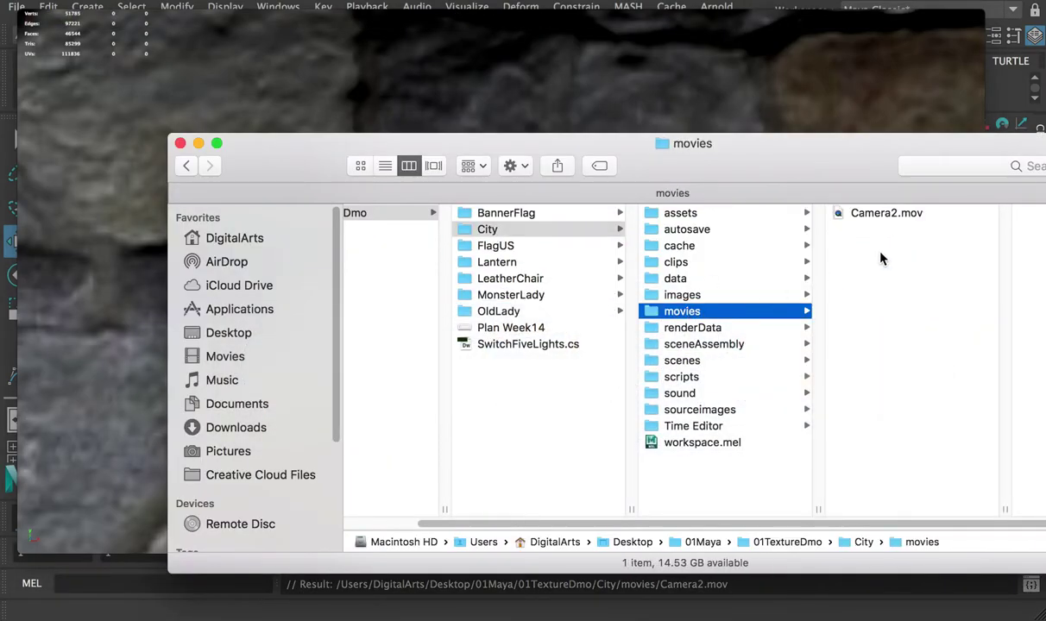
left_click(881, 215)
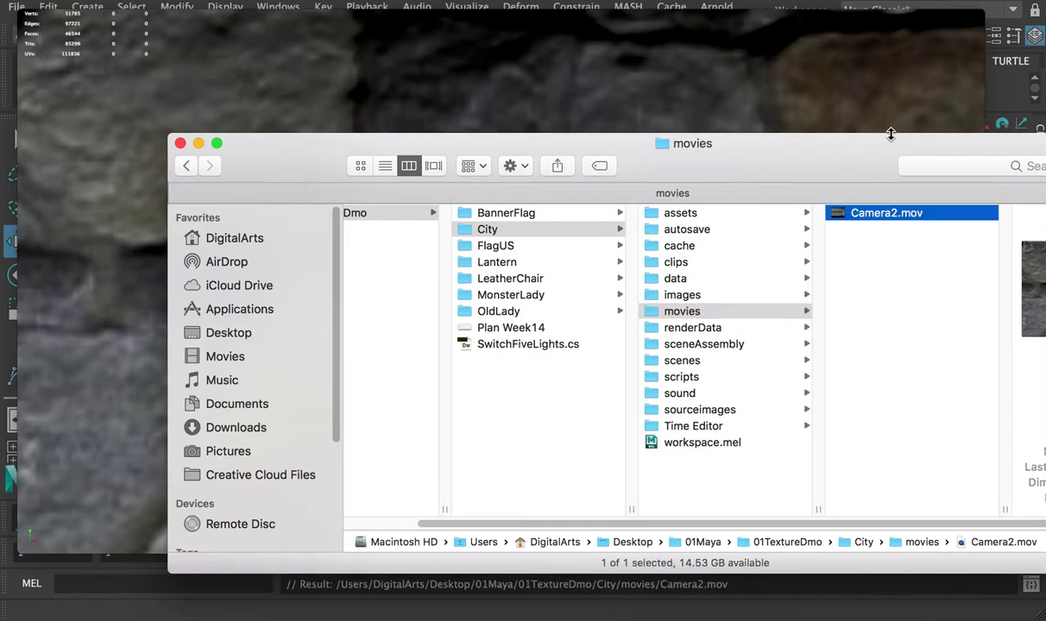
left_click_drag(858, 141, 690, 122)
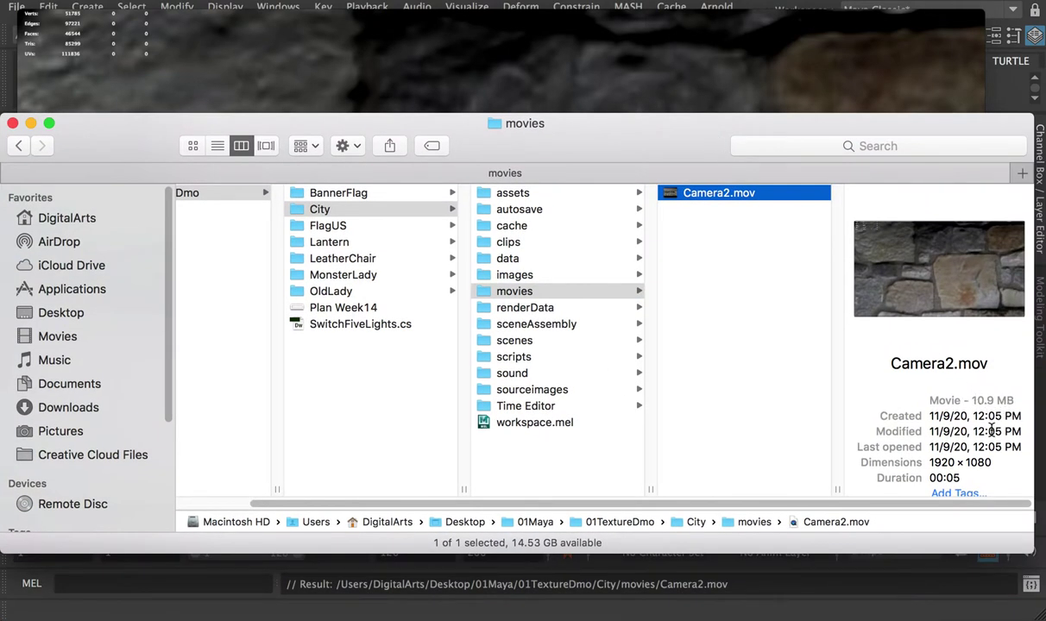
Open Camera2.mov in QuickTime Player, play it through from the start and close its window.
key("super+o")
key("space")
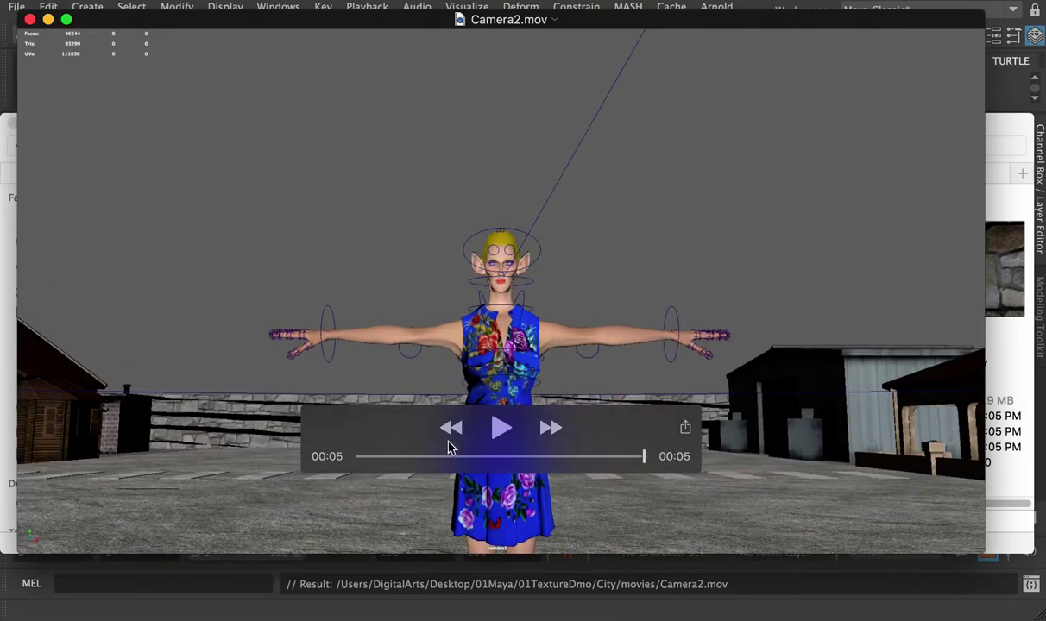
left_click(362, 455)
key("space")
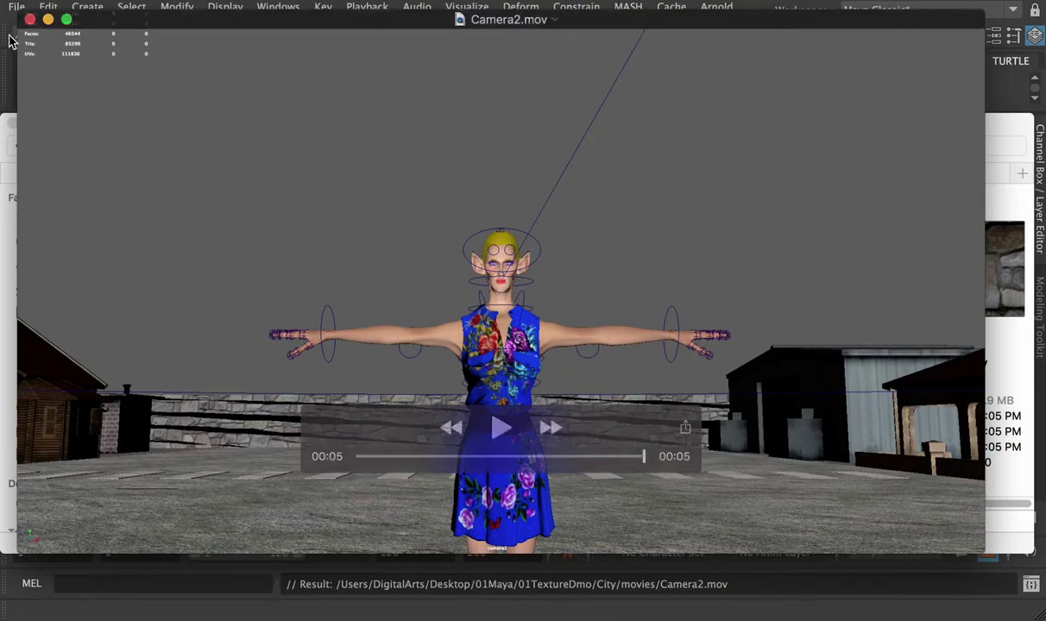
left_click(30, 19)
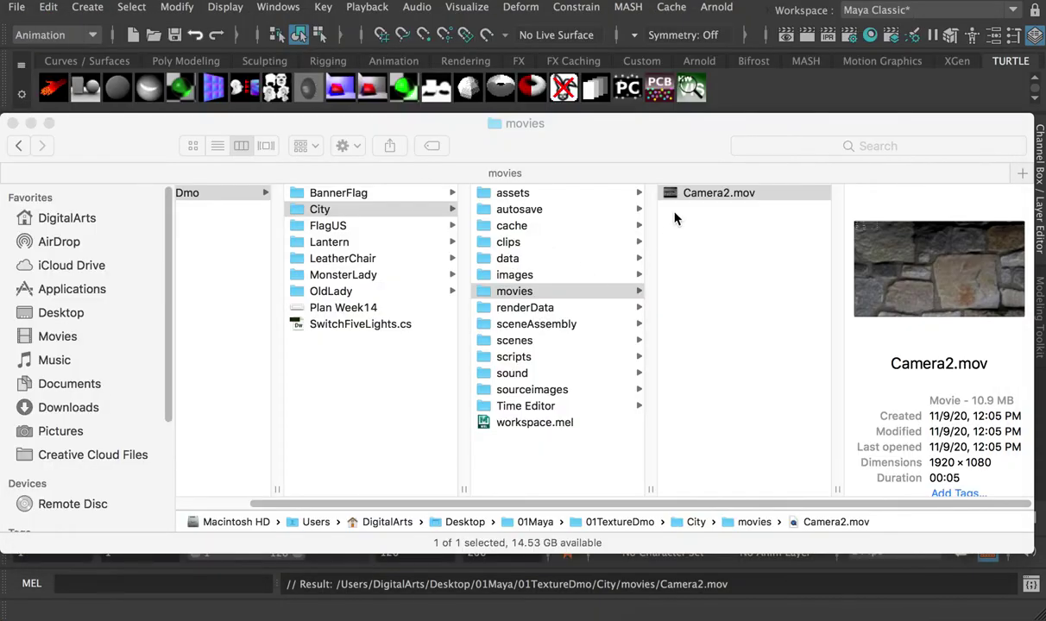
Switch back to Maya and set the viewport to look through camera1.
left_click(723, 194)
left_click(258, 2)
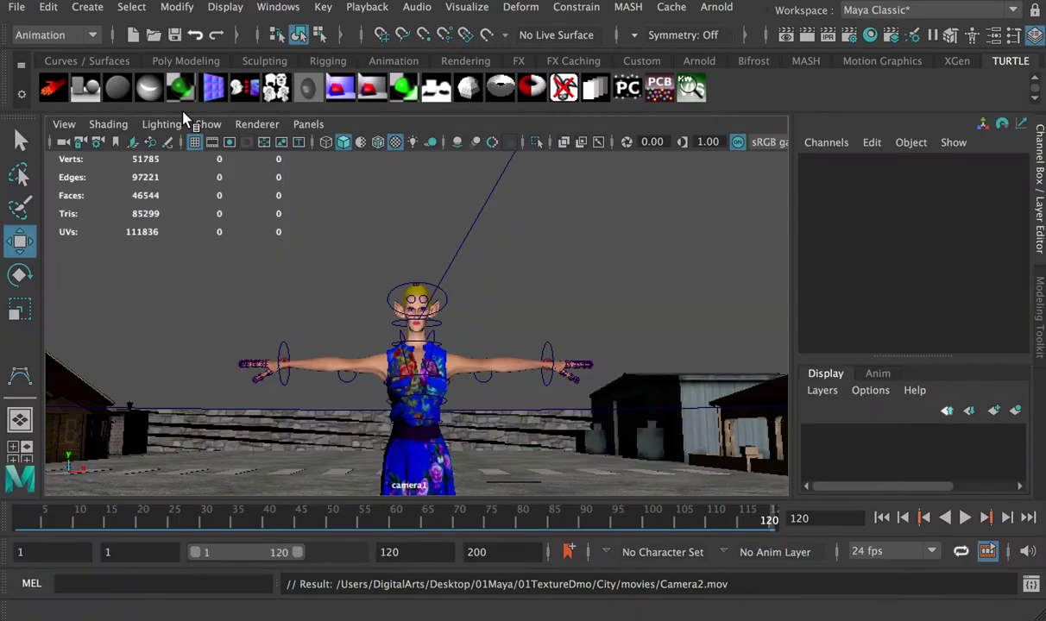
left_click(308, 124)
mouse_move(388, 142)
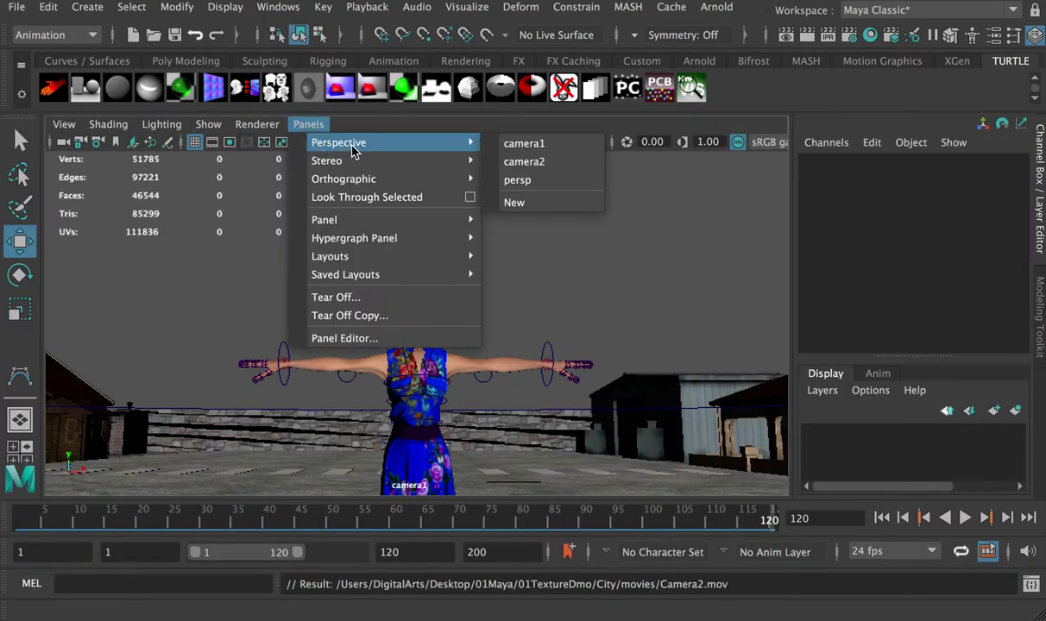
left_click(561, 145)
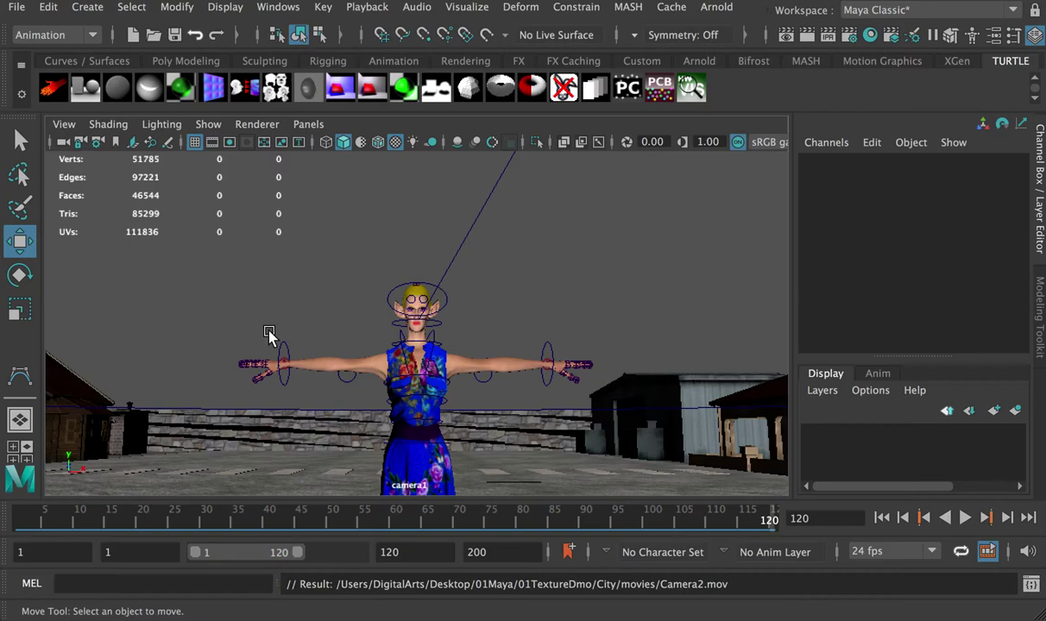
Switch to Finder and rename the exported Camera2.mov file as Camera1.mov.
key("super+Tab")
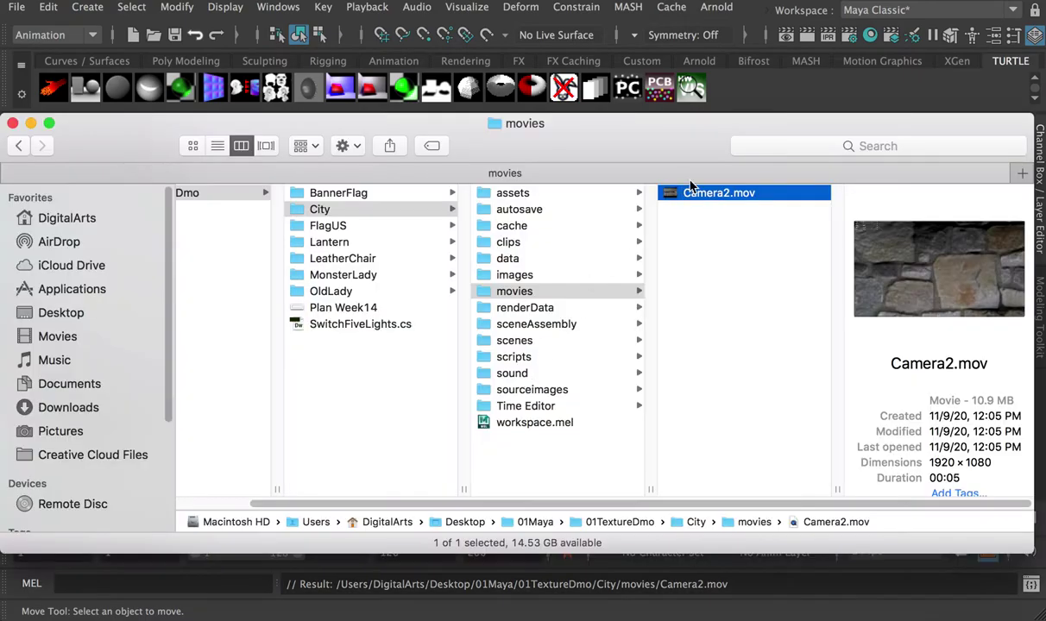
key("Return")
key("Right")
key("BackSpace")
type("1")
key("super+Tab")
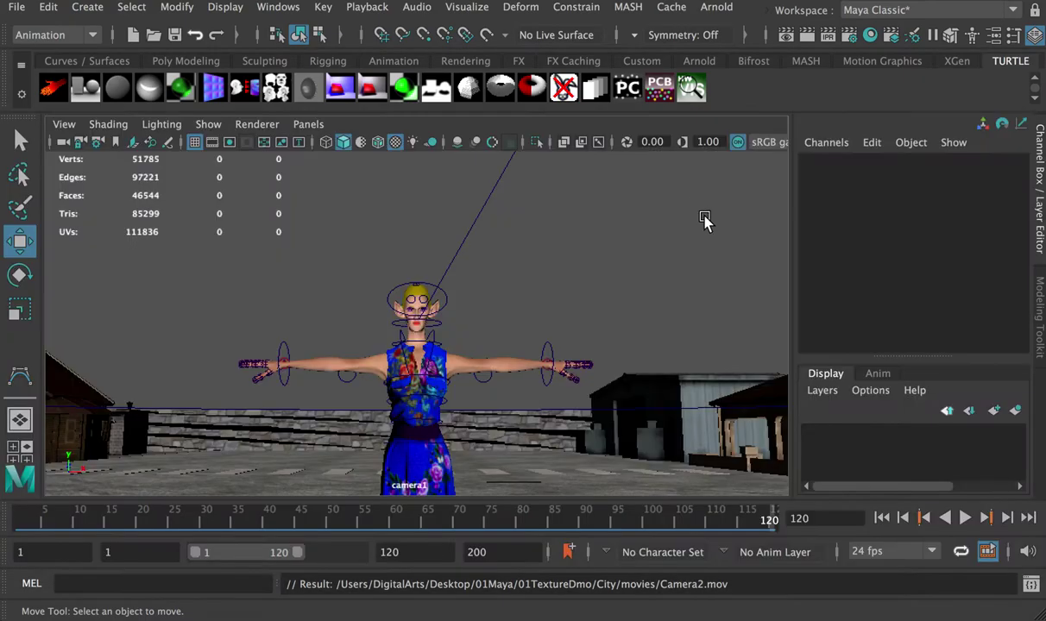
Return to Maya and set the viewport to look through camera2.
key("super+Tab")
key("super+Tab")
left_click(306, 124)
mouse_move(352, 142)
left_click(571, 162)
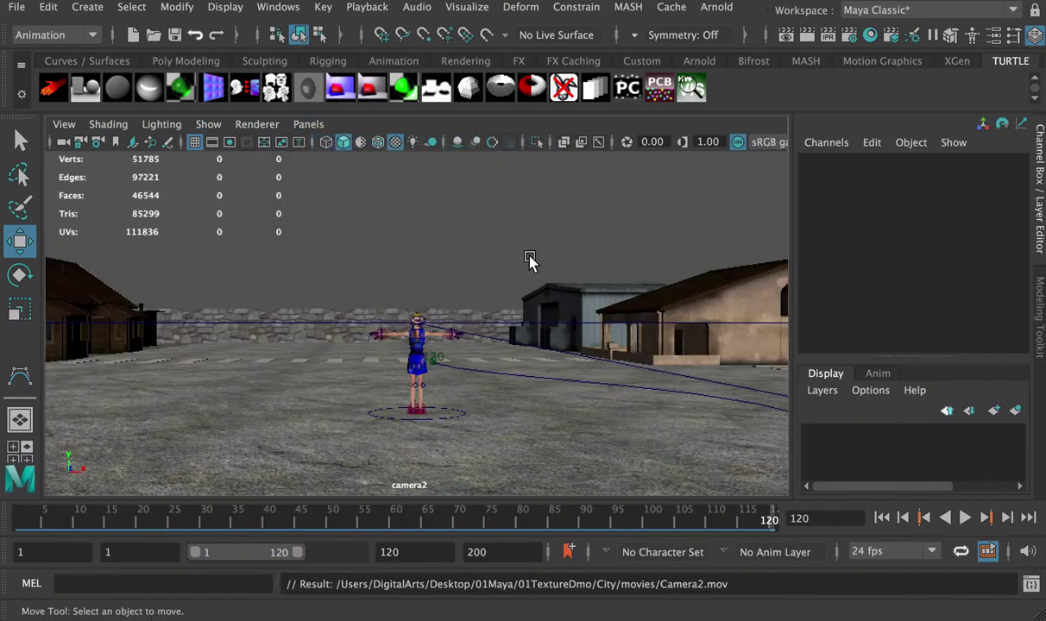
Open the Playblast options, check the output file path ending in Camera2, and run the playblast for camera2.
left_click(276, 8)
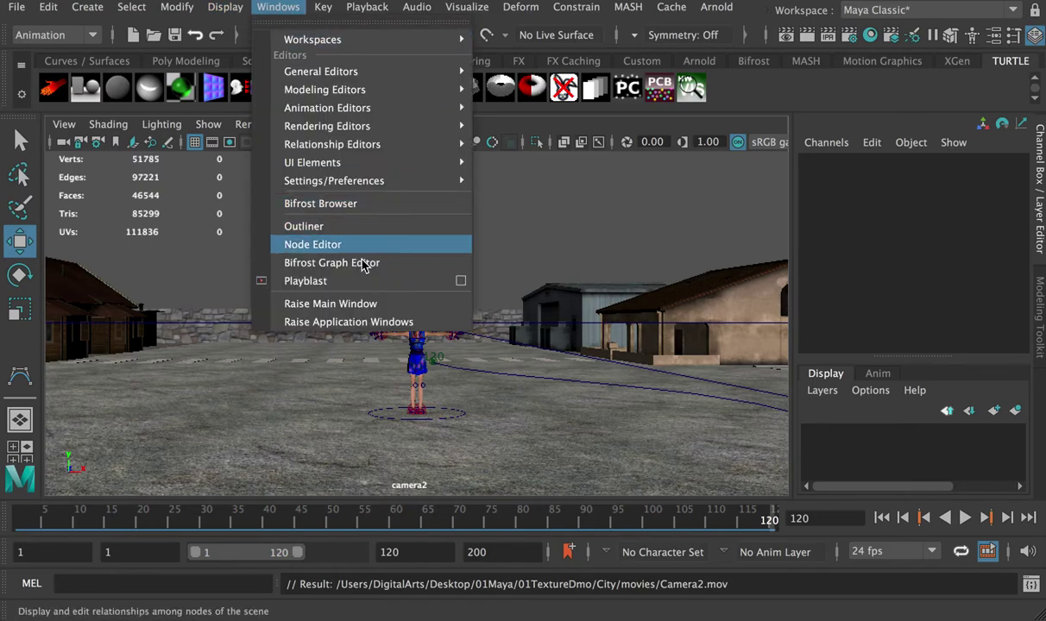
left_click(461, 282)
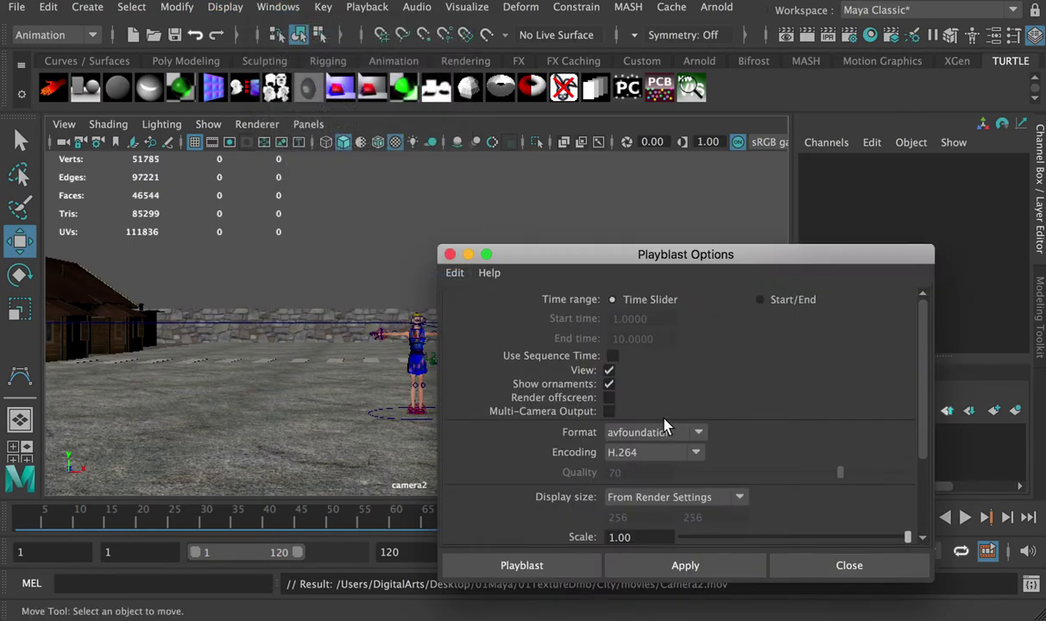
left_click_drag(922, 337, 916, 397)
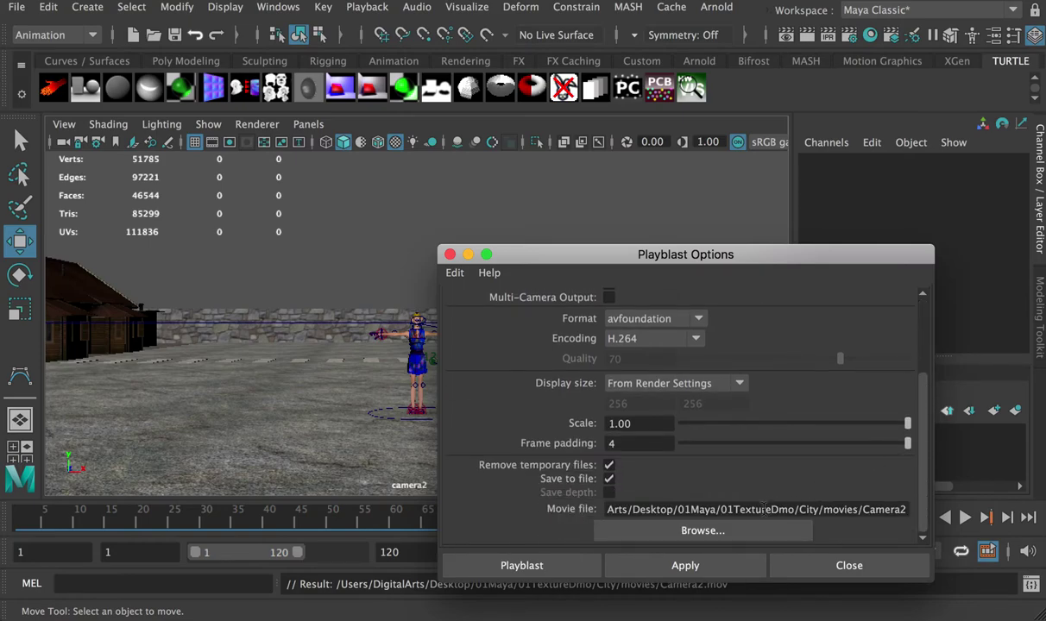
left_click(723, 535)
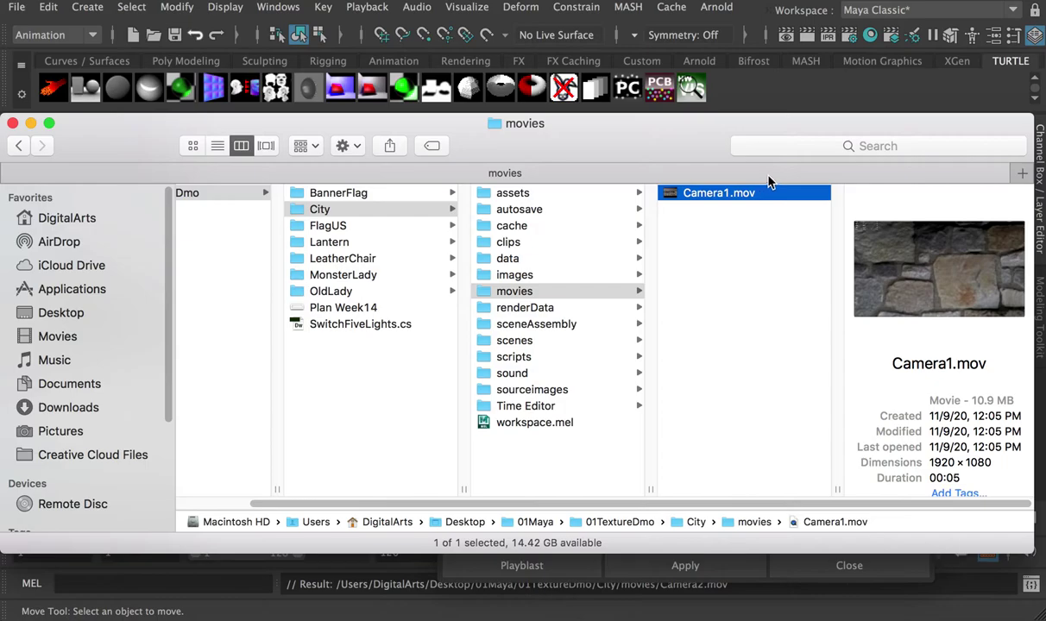
key("Escape")
left_click(553, 565)
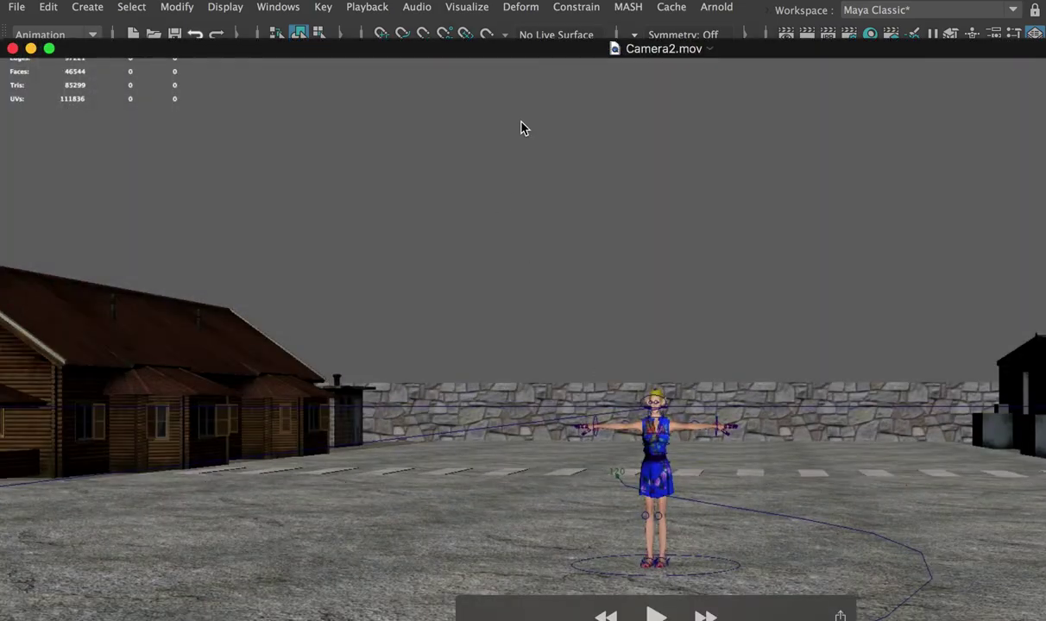
Fit the new playblast's player window on the screen, play the camera2 movie and close it.
left_click_drag(474, 49, 443, 0)
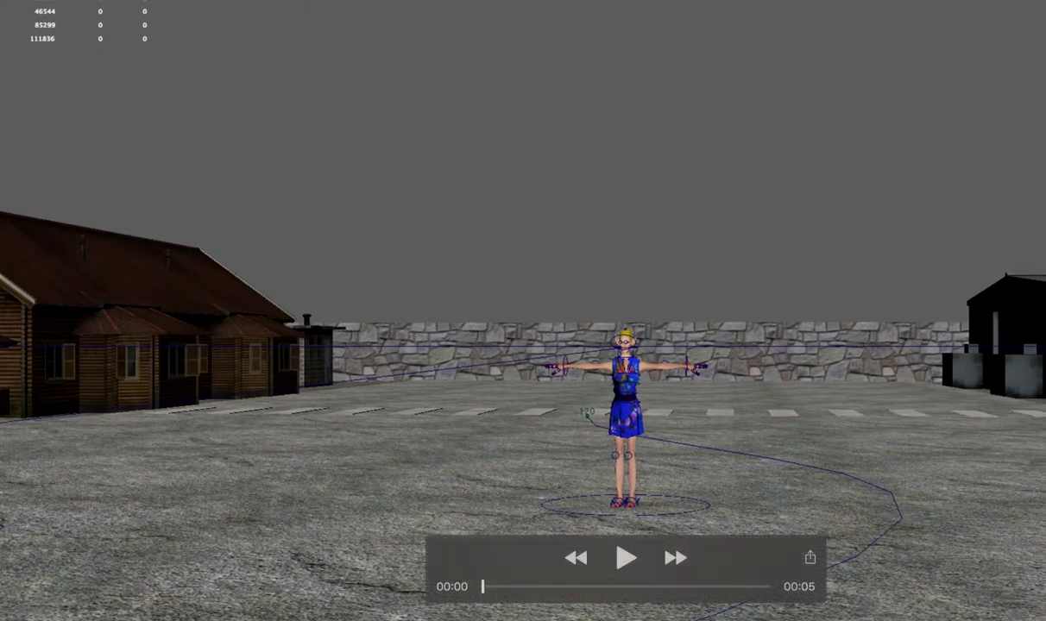
left_click_drag(1044, 620, 943, 551)
key("space")
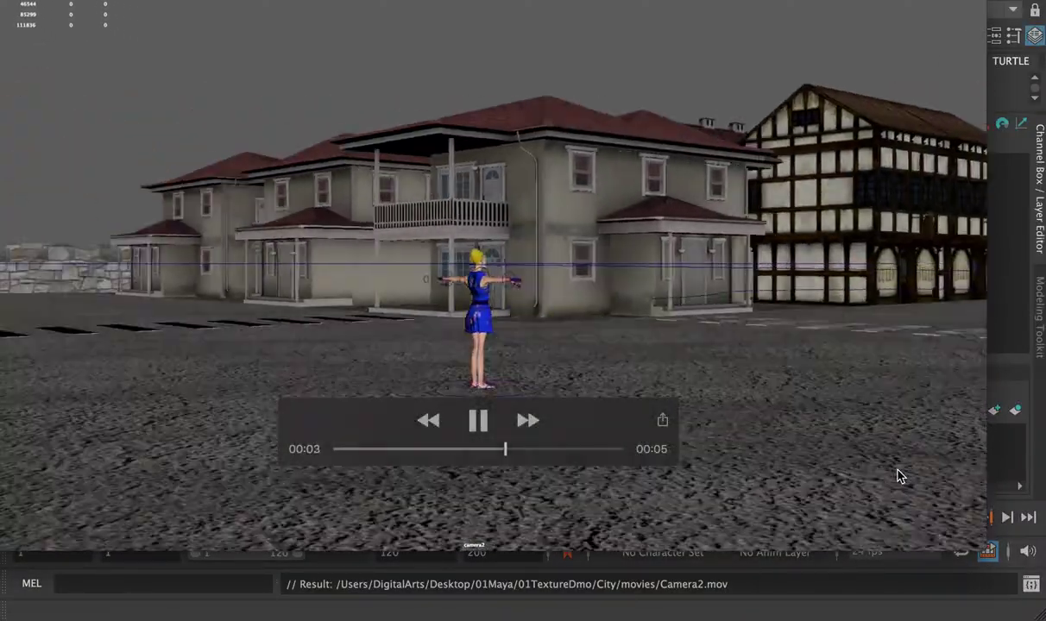
key("space")
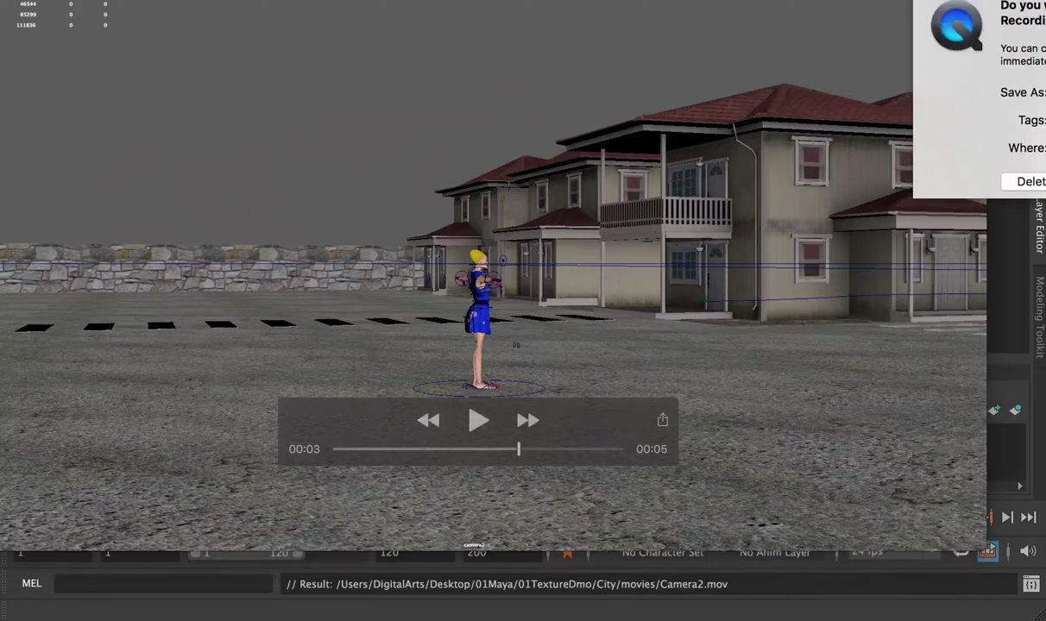
left_click_drag(80, 0, 180, 9)
key("super+Tab")
key("super+Tab")
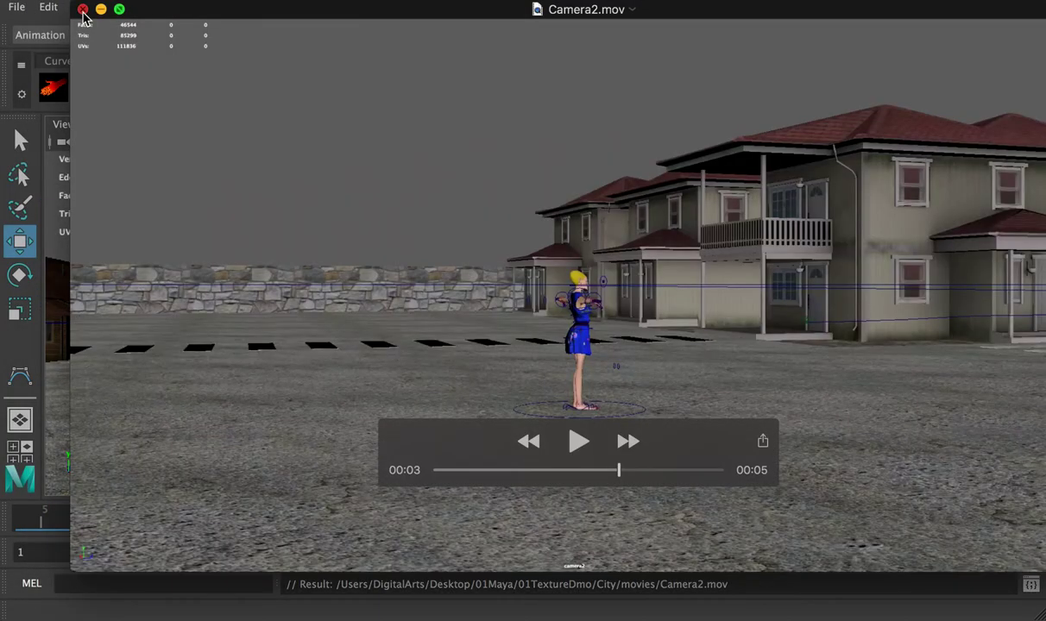
left_click(83, 10)
Switch to Finder to check Camera1.mov and Camera2.mov in the movies folder, and return to Maya.
key("super+Tab")
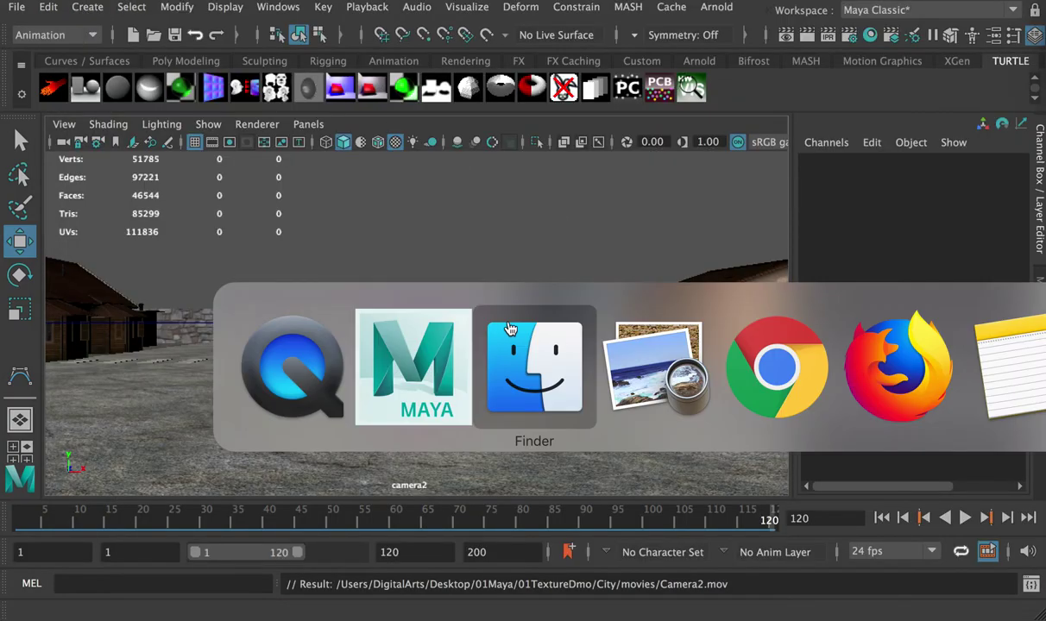
left_click(714, 209)
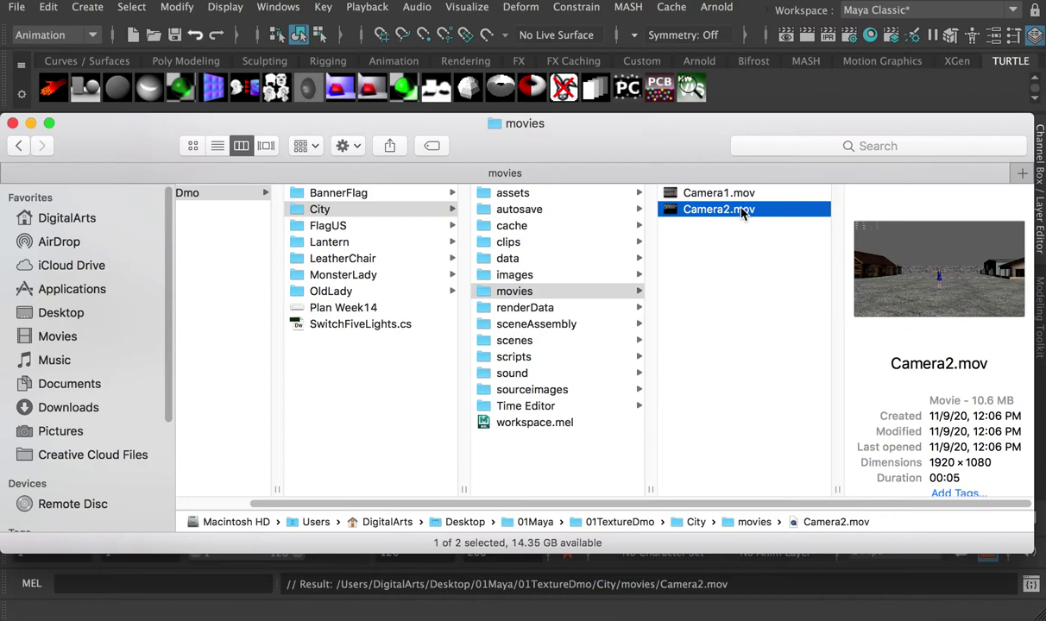
key("Up")
key("Down")
left_click(731, 190, "shift")
left_click(744, 258)
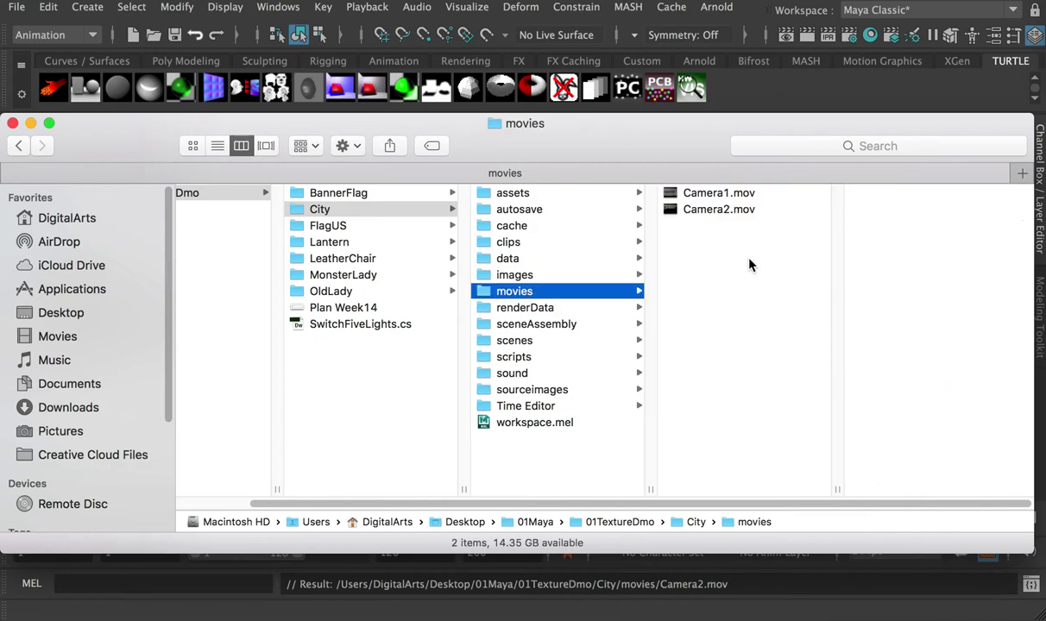
left_click(731, 15)
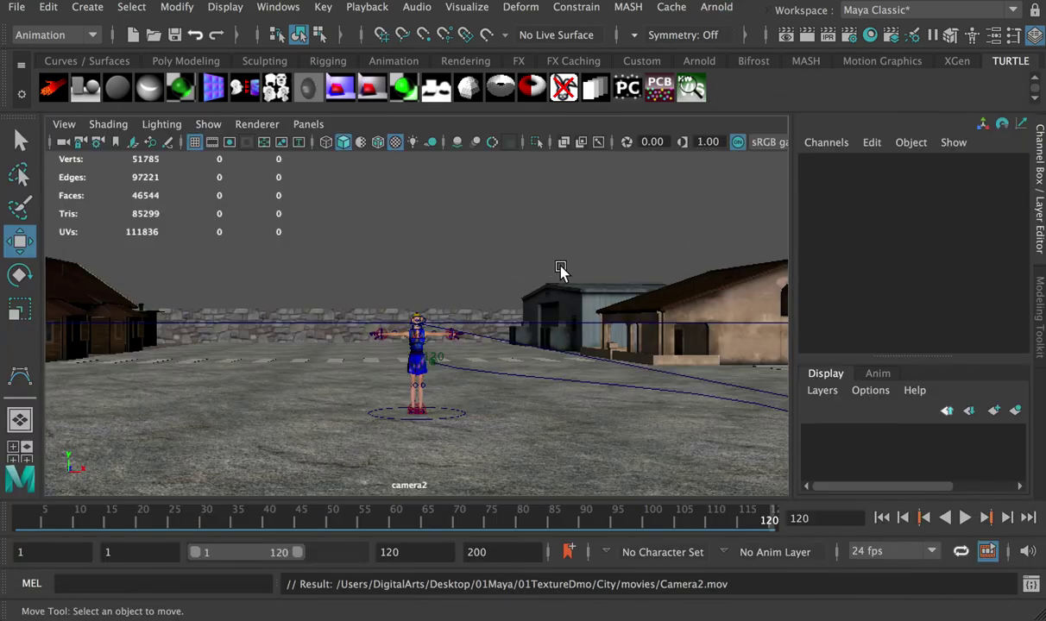